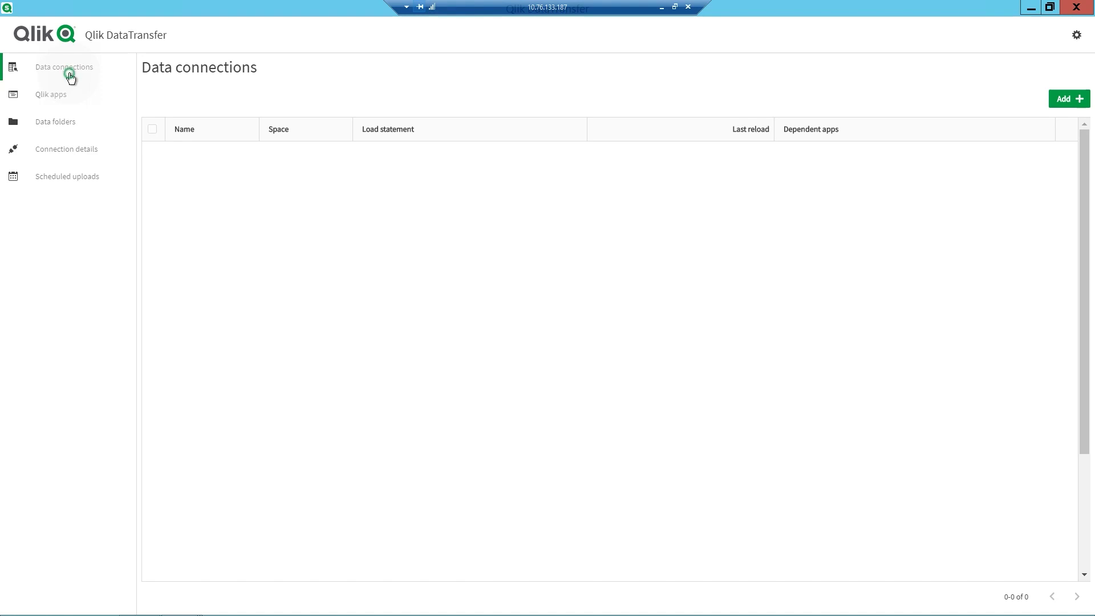
- Browse the Qlik apps, Data folders, Connection details and Scheduled uploads pages in turn
click(64, 99)
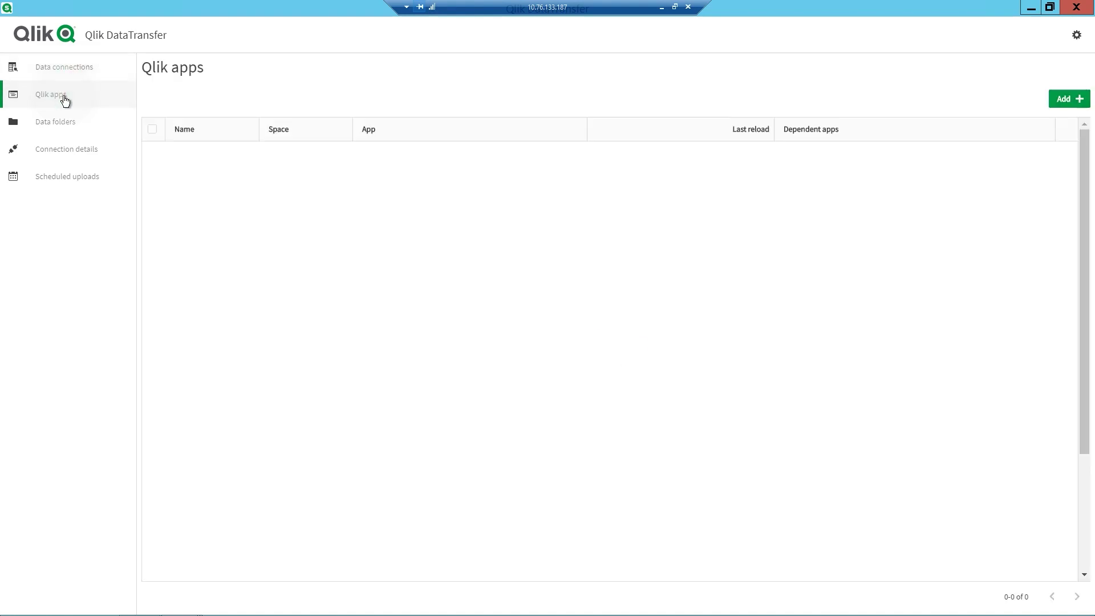
click(66, 124)
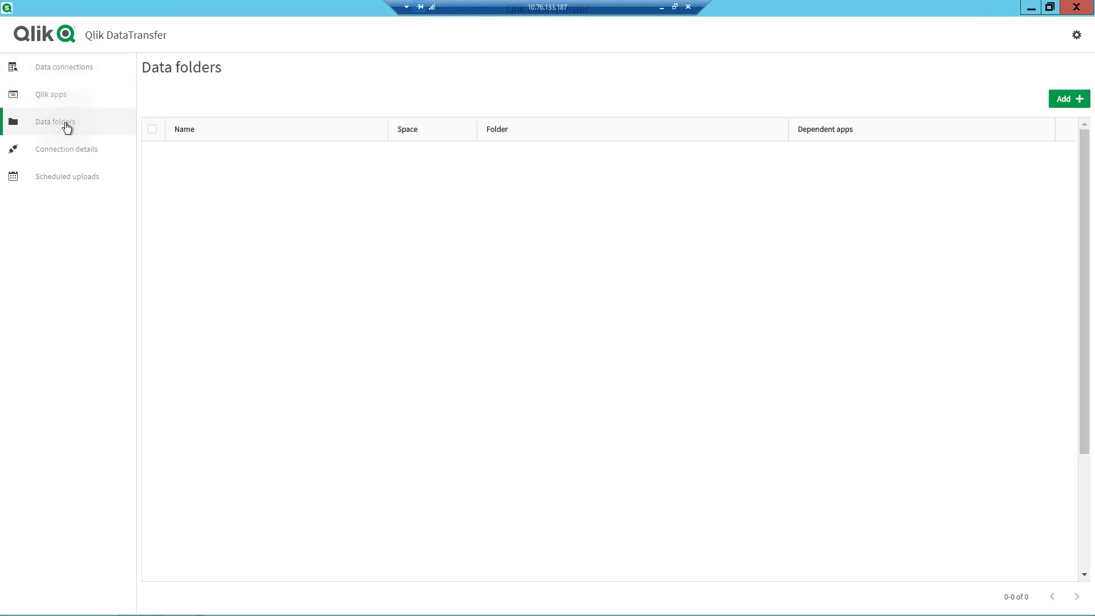
click(66, 153)
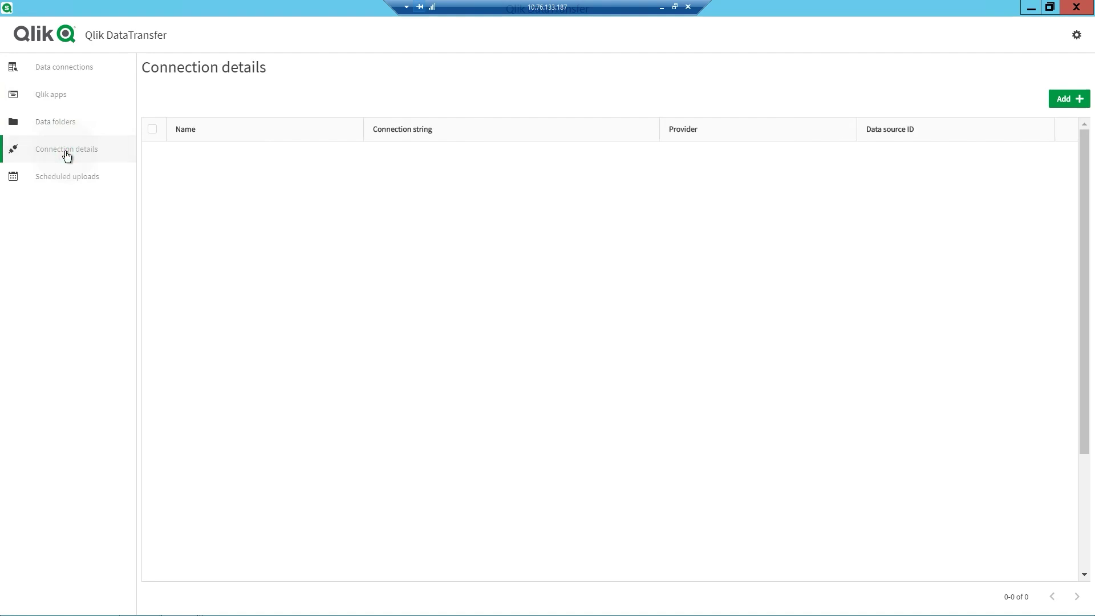
click(68, 175)
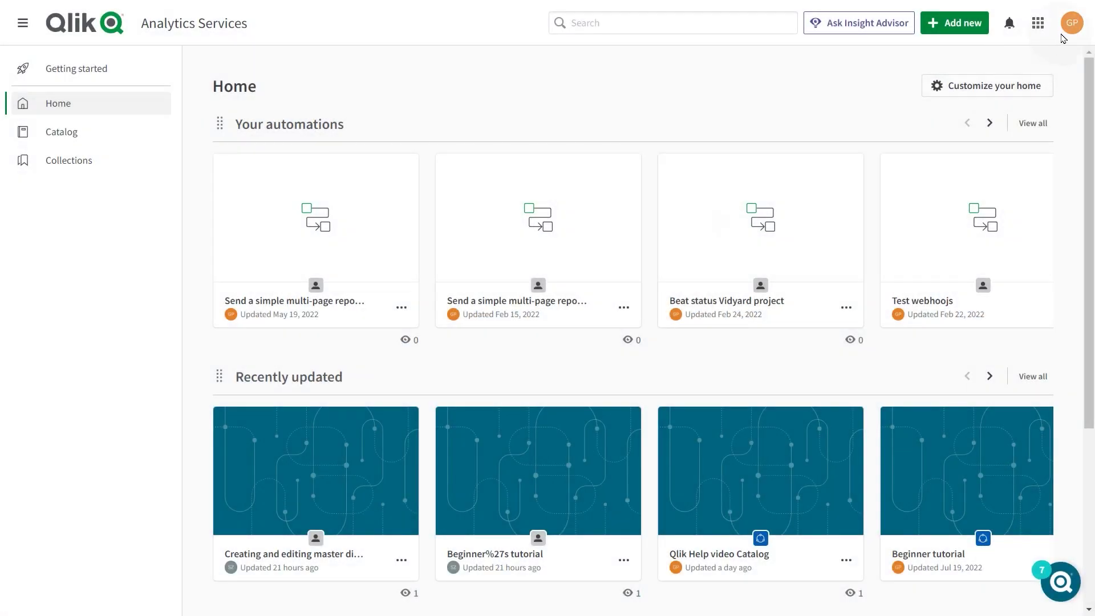
- Download the Qlik DataTransfer installer from the profile's Tools settings page in Qlik Cloud
click(1072, 25)
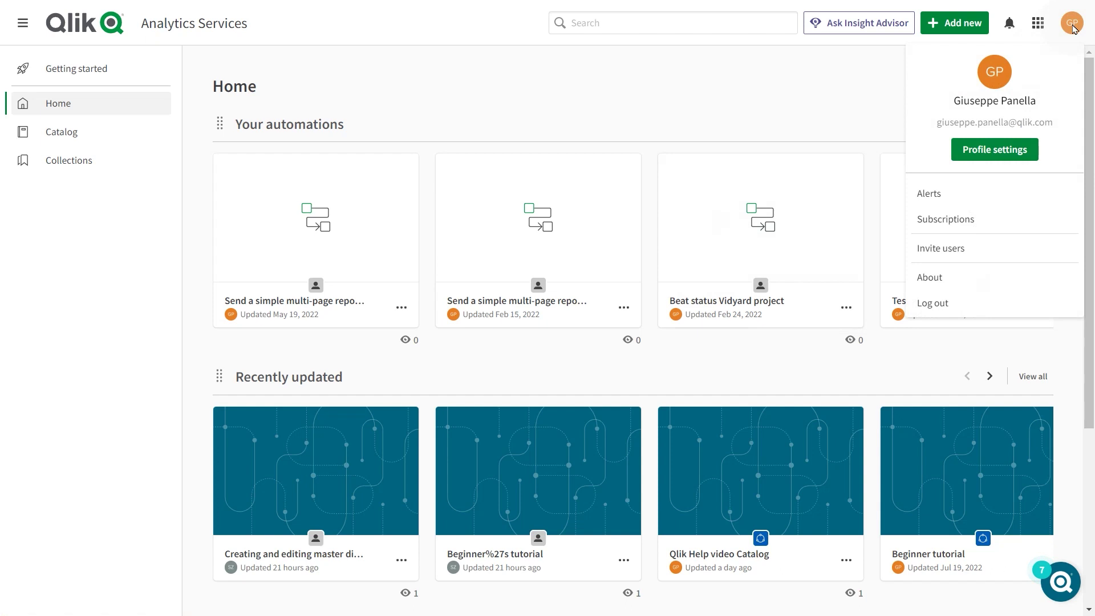
click(999, 155)
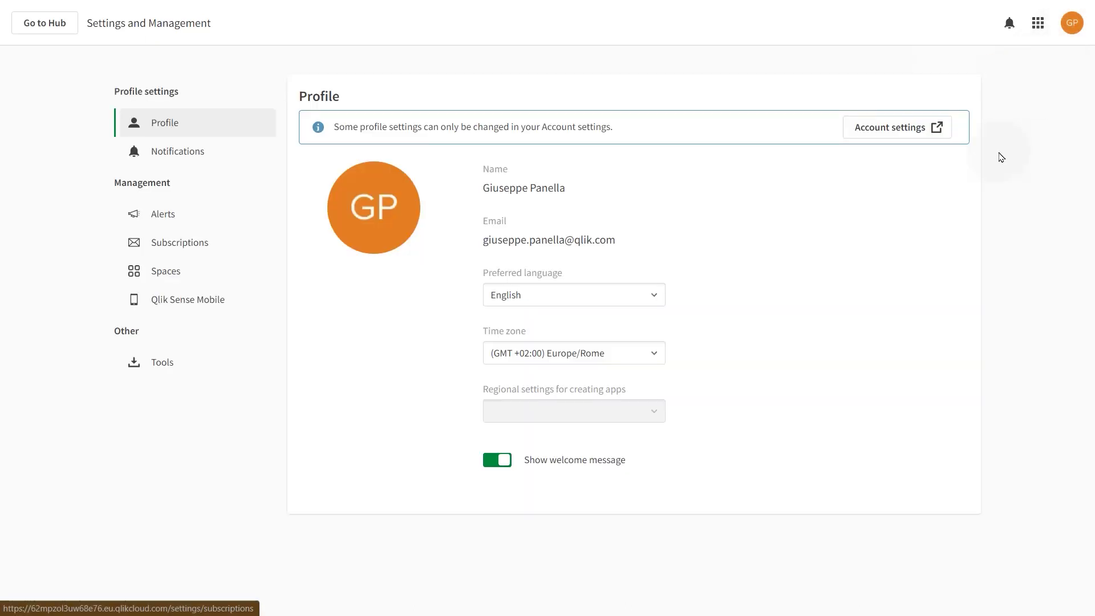
click(540, 354)
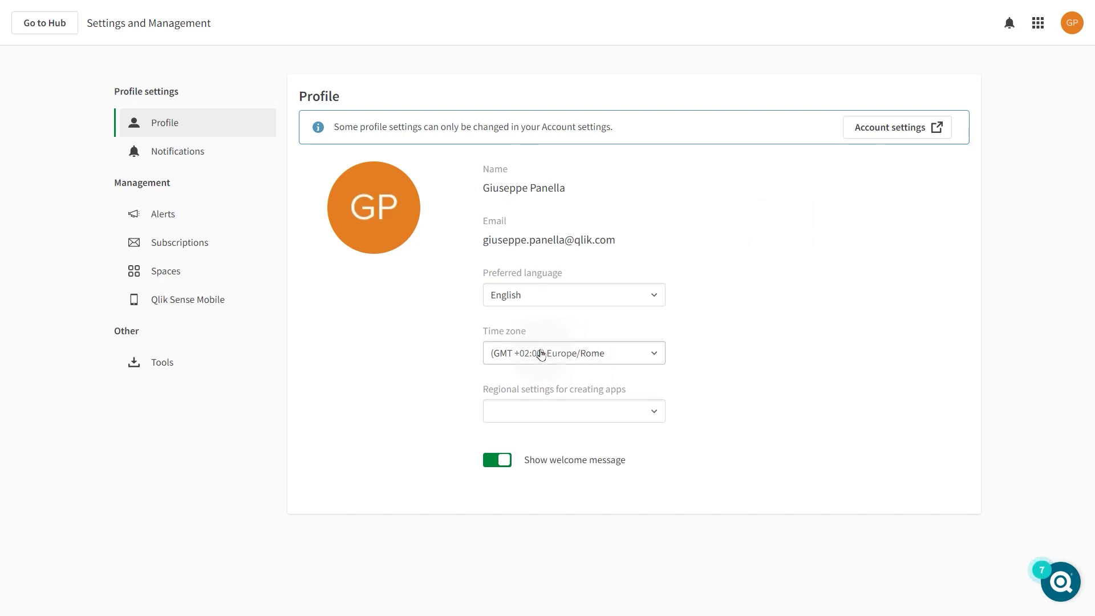
click(154, 364)
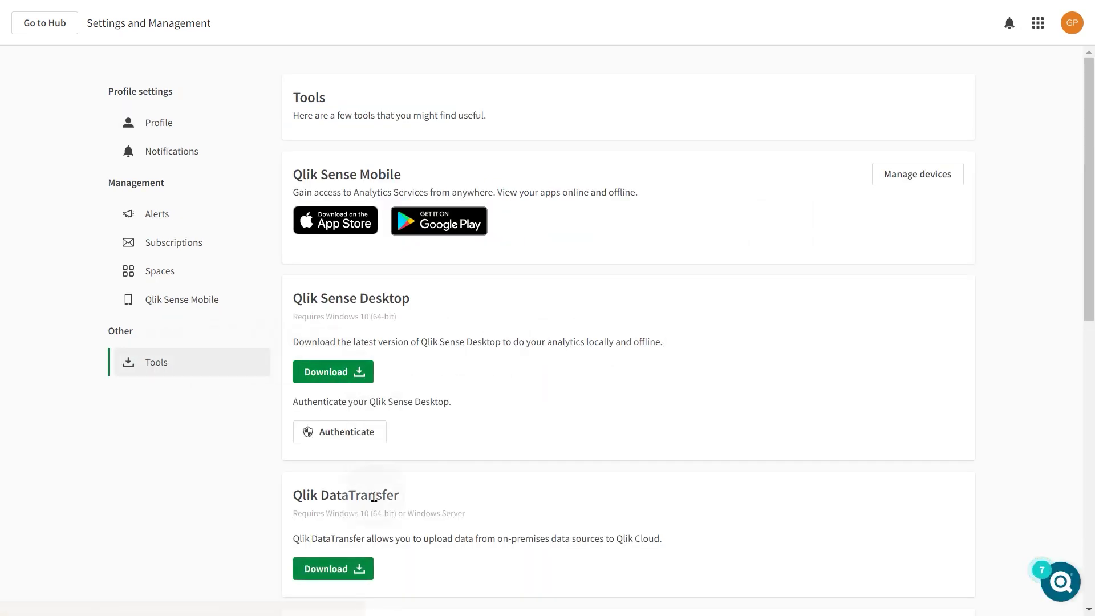
click(334, 568)
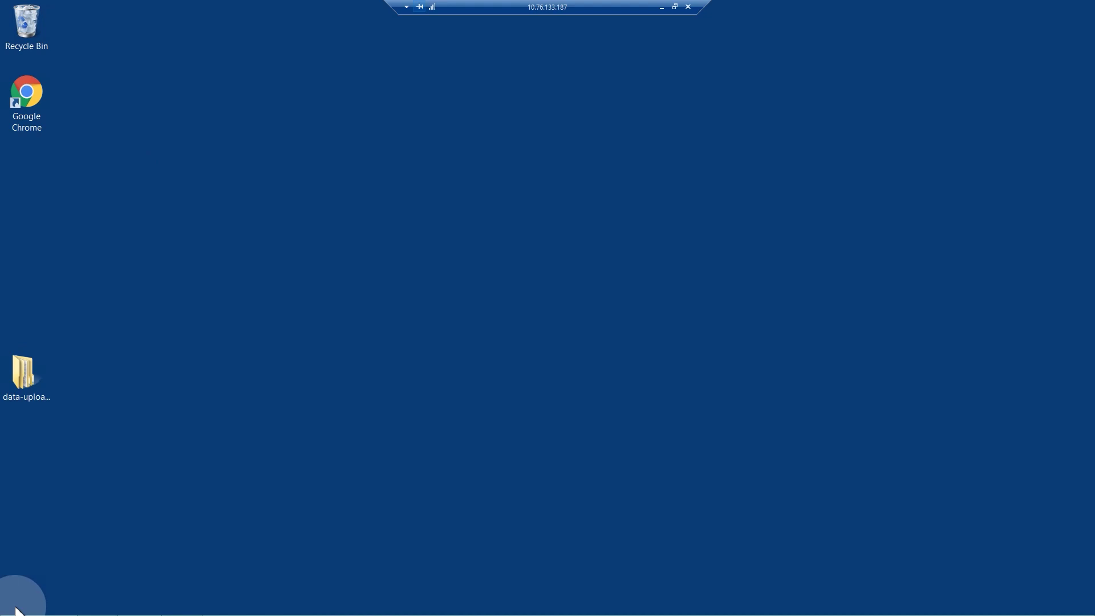
- Launch the Services console via a 'serv' Start search and jump to the Qlik services
click(14, 604)
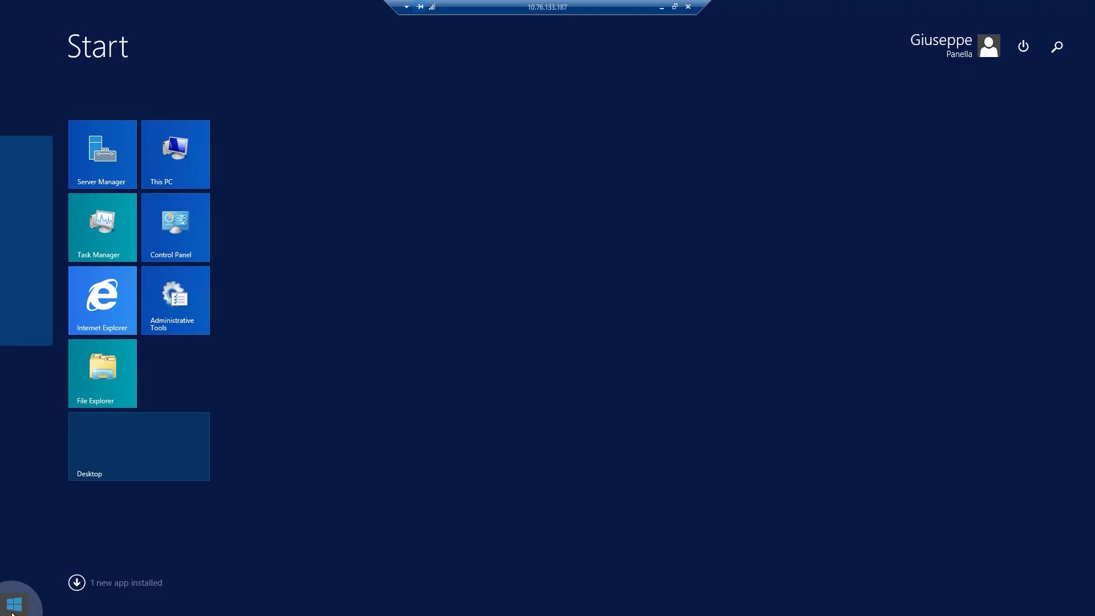
click(1059, 39)
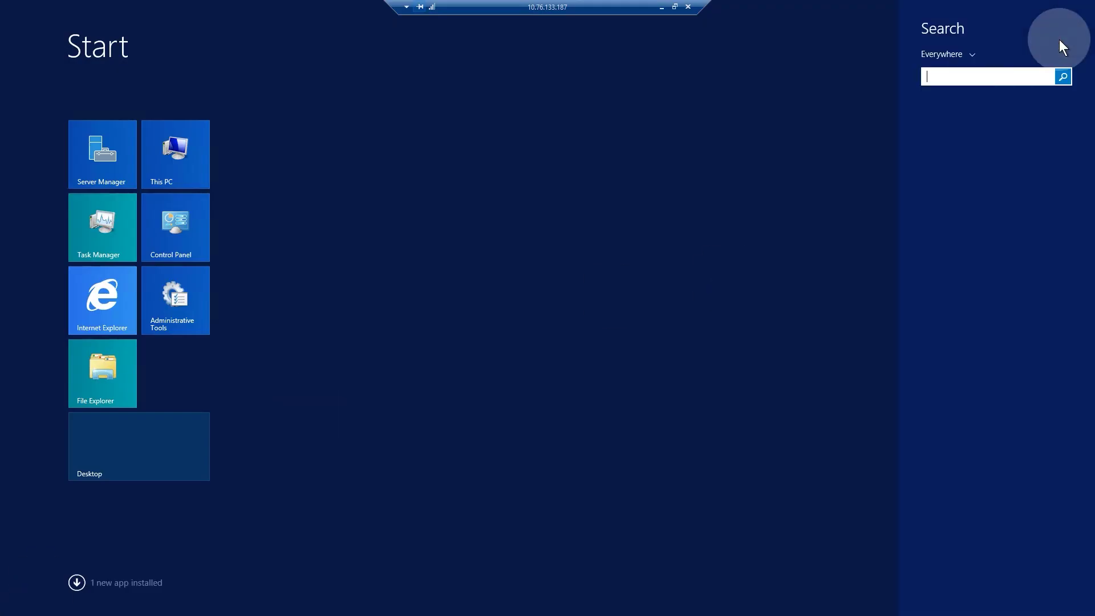
text(services)
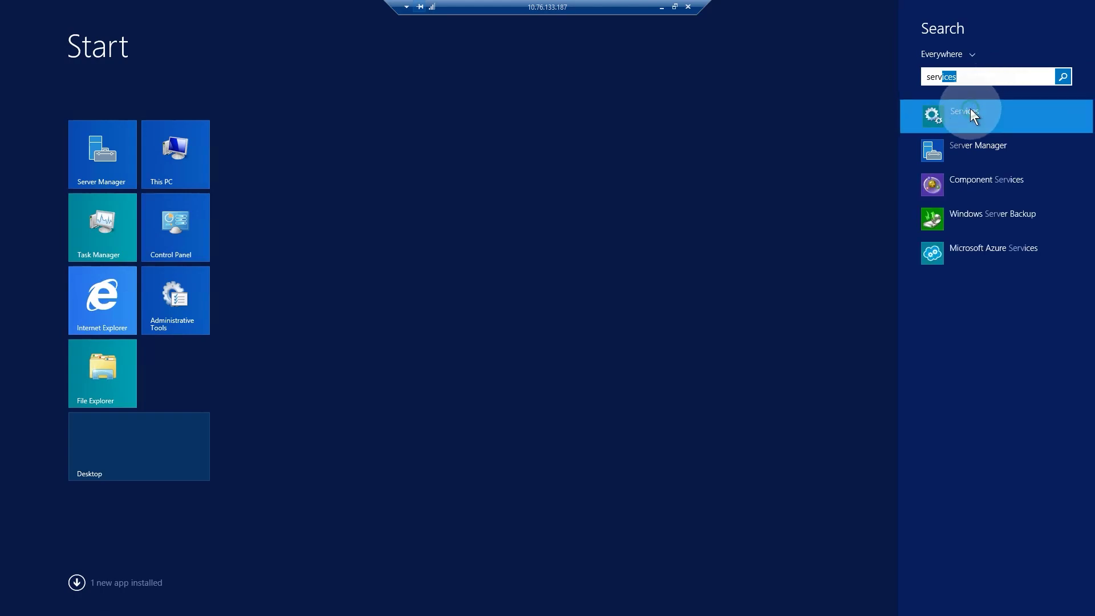
click(970, 108)
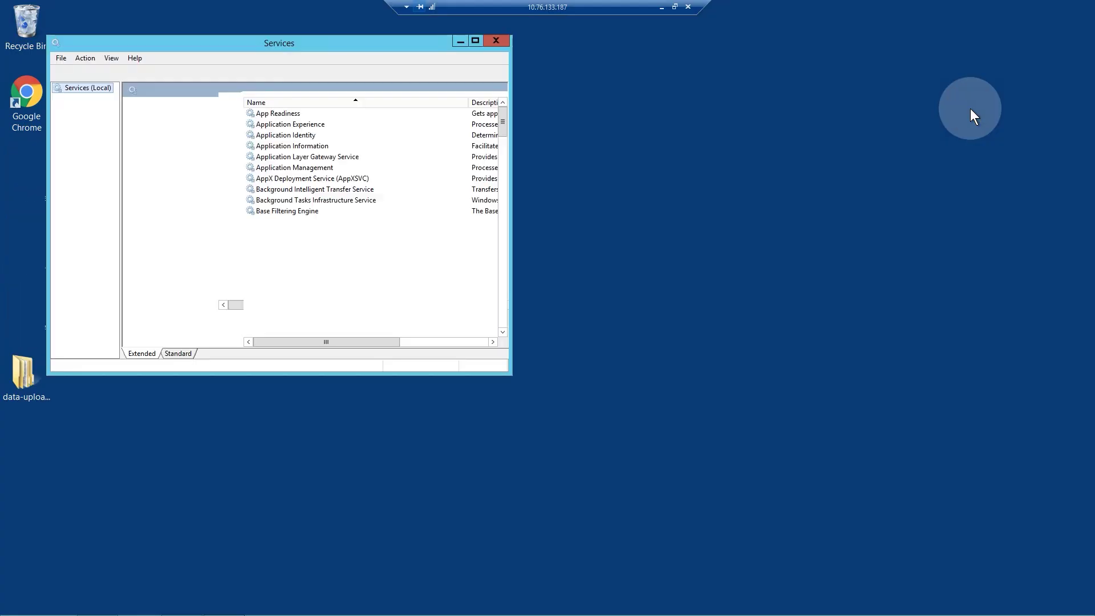
click(263, 179)
key(q)
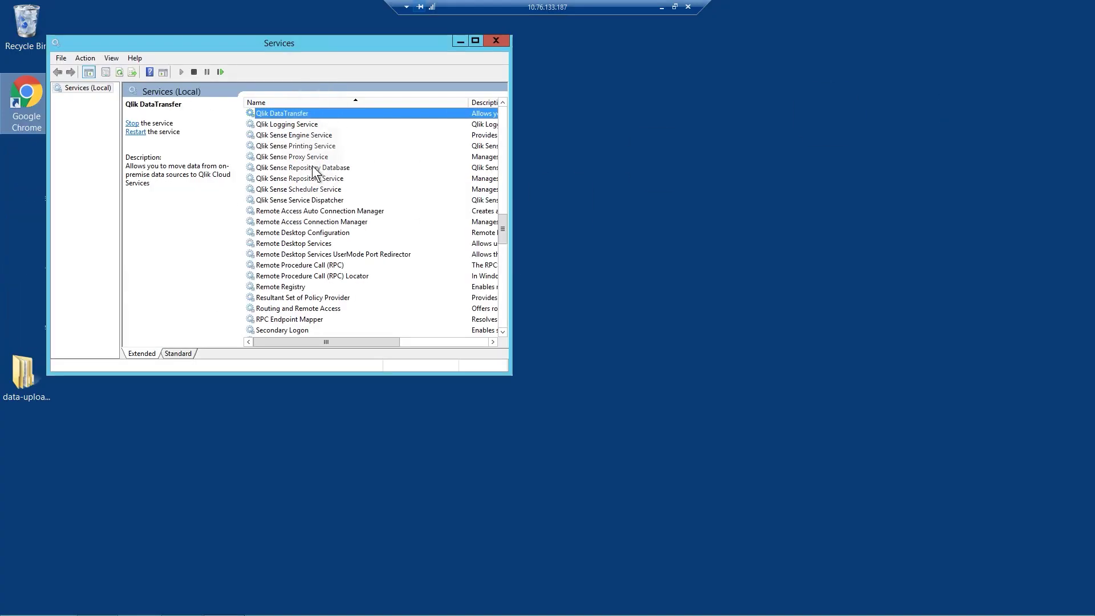
- Stop Qlik Sense Service Dispatcher and Repository Service, confirming the dependent services stop too
right_click(313, 199)
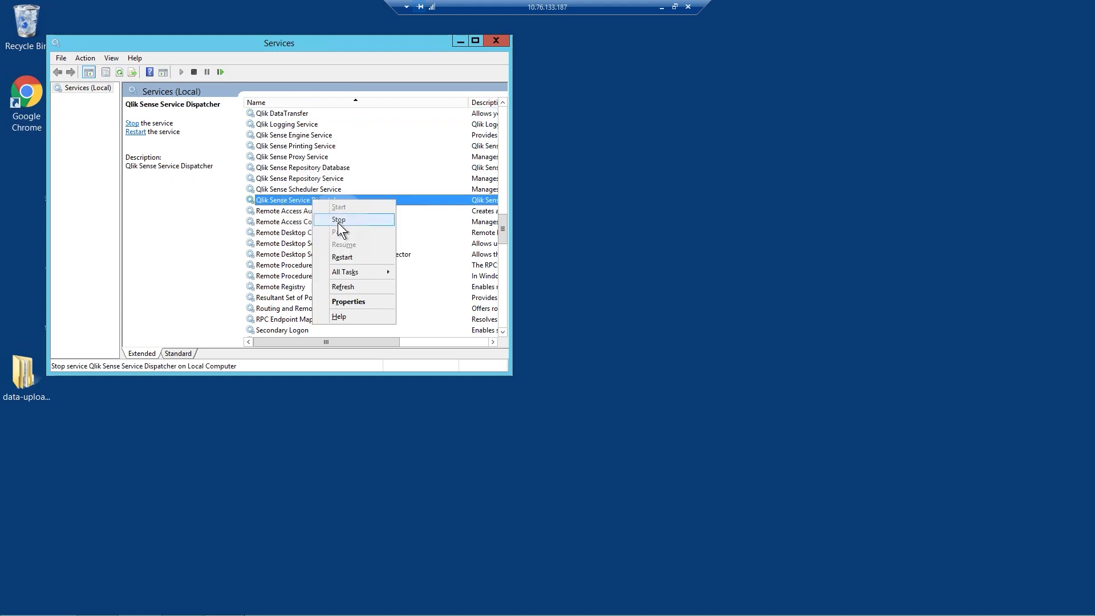
click(338, 222)
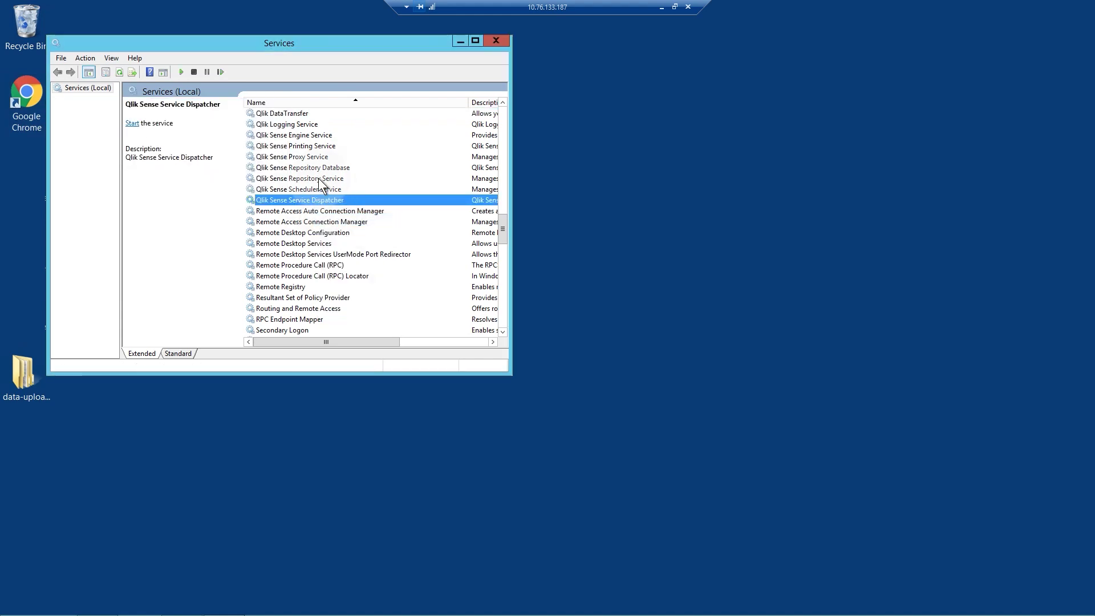
right_click(319, 178)
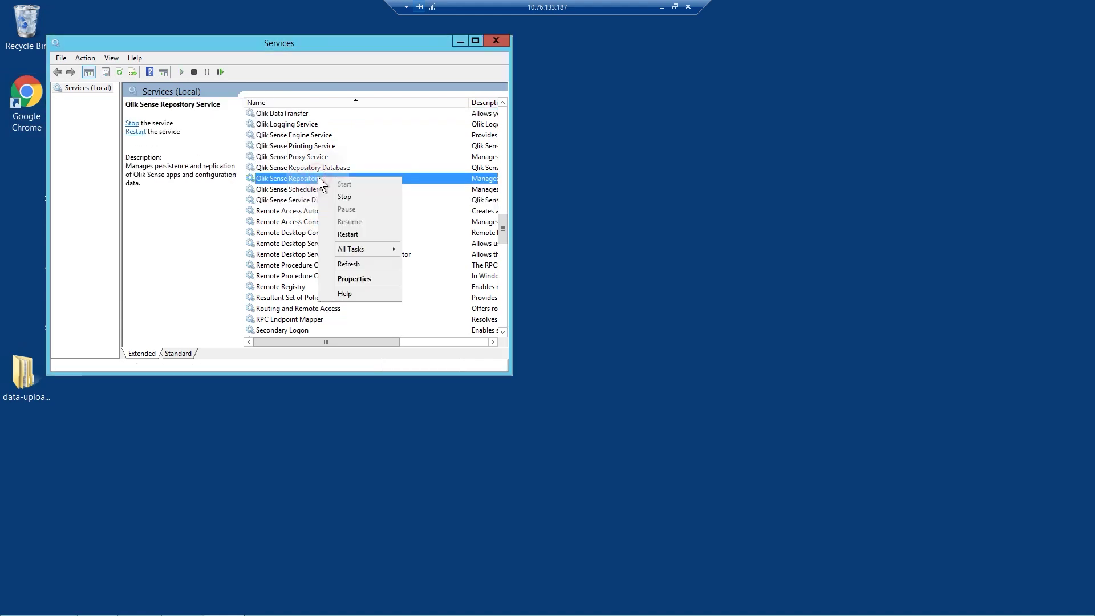
click(338, 197)
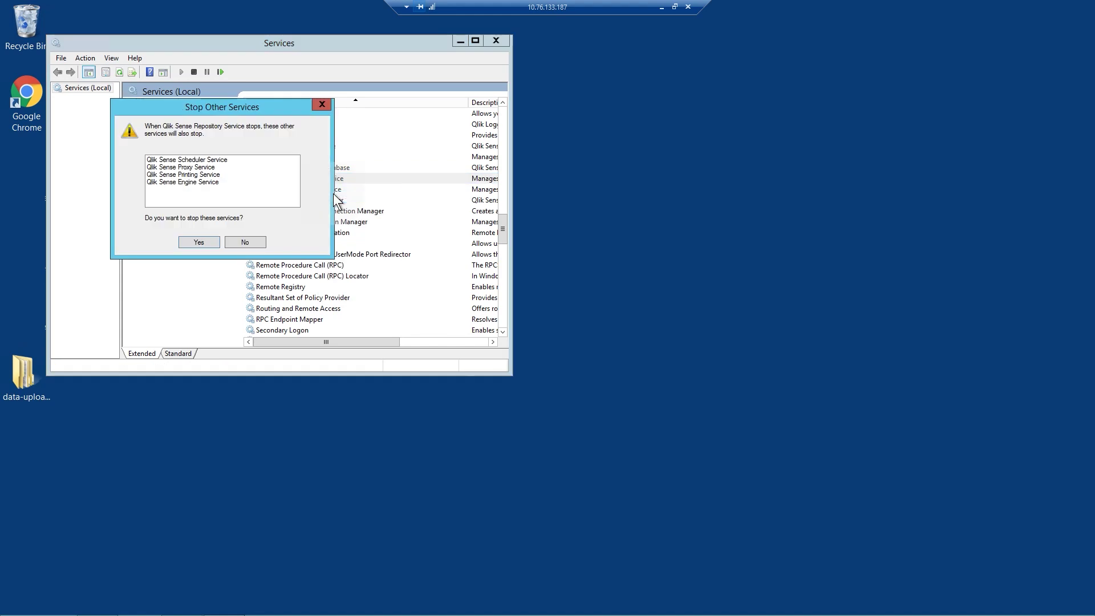
click(199, 242)
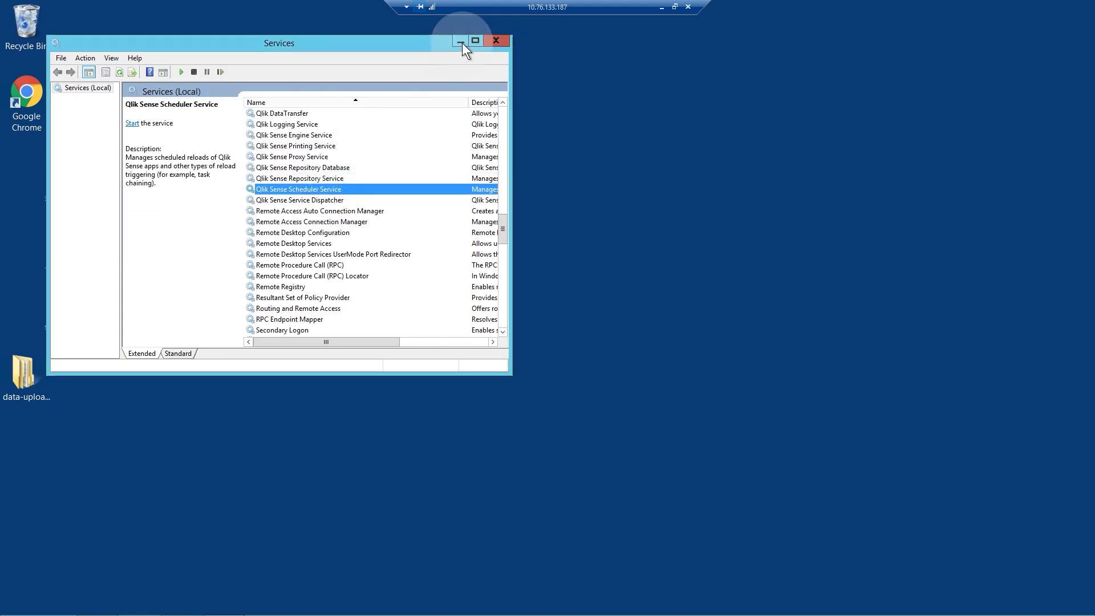
click(461, 42)
- Run the Qlik DataTransfer installer from the DataUploadAgent folder and approve the UAC prompt
double_click(24, 300)
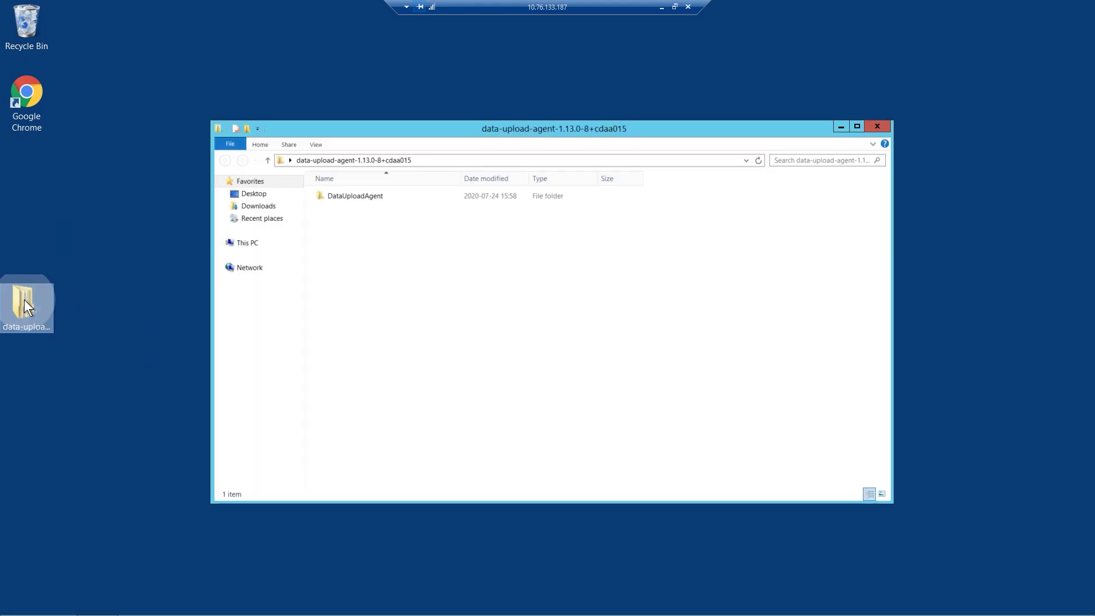
double_click(340, 197)
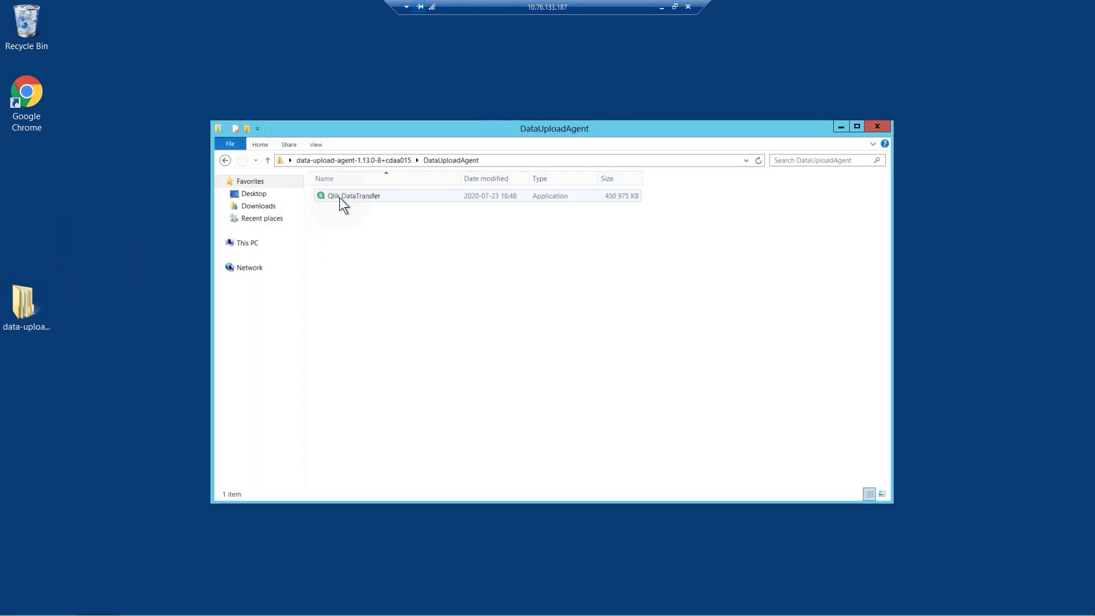
double_click(359, 195)
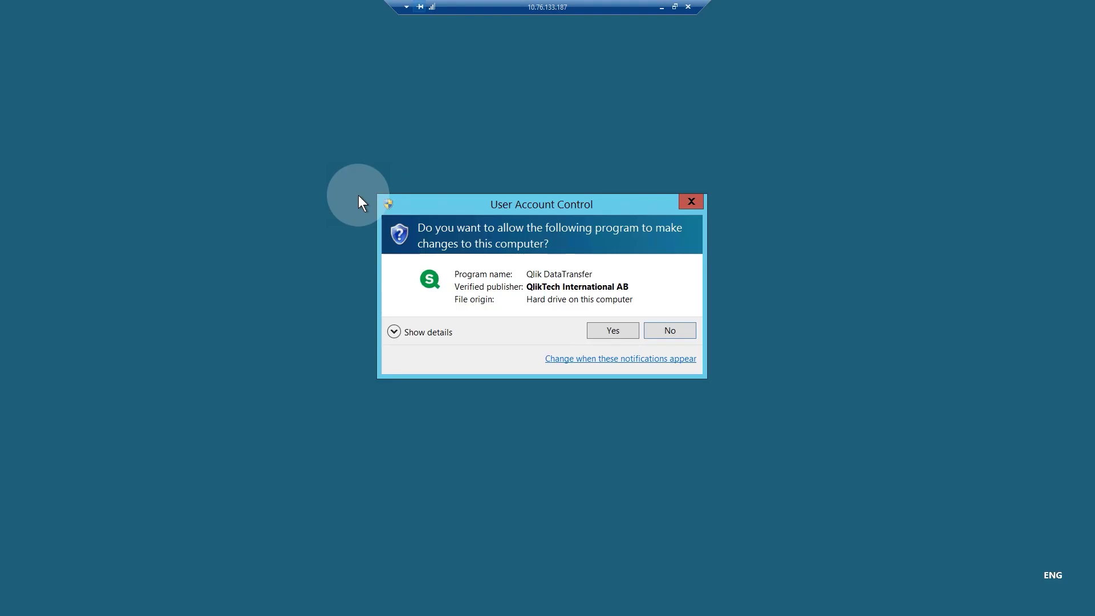
click(614, 330)
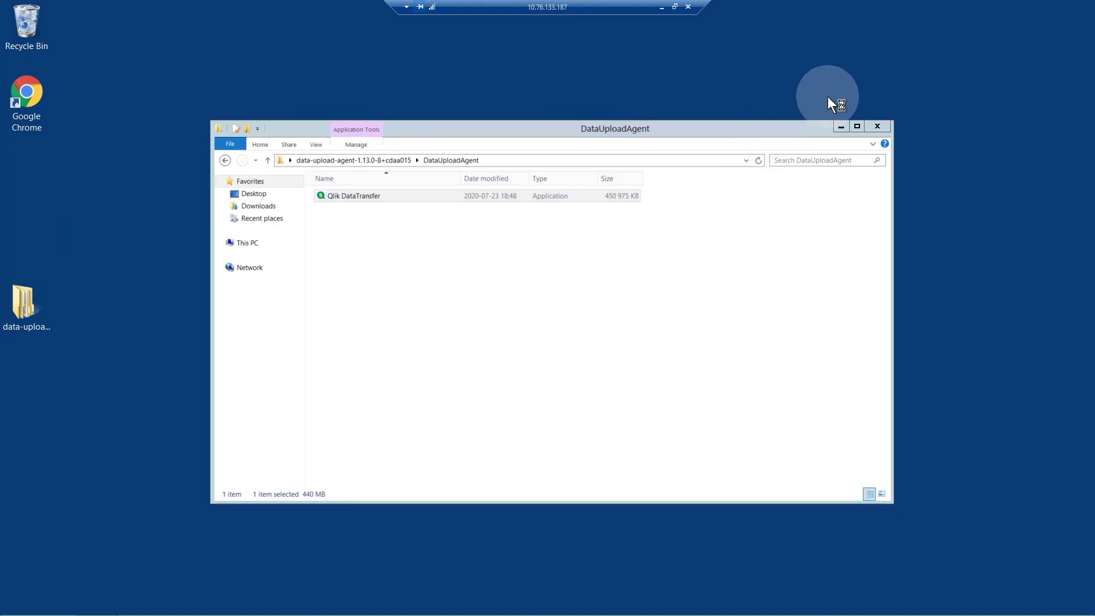
- Accept the licence and install Qlik DataTransfer to the default C:\Program Files\Qlik\DataTransfer folder
click(842, 127)
click(628, 427)
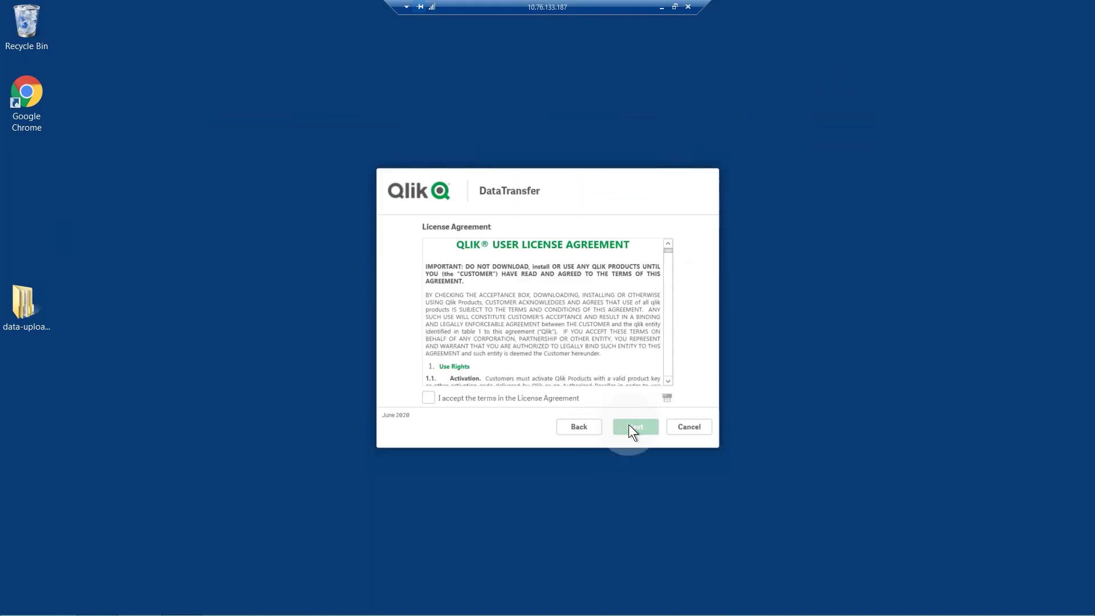
click(427, 398)
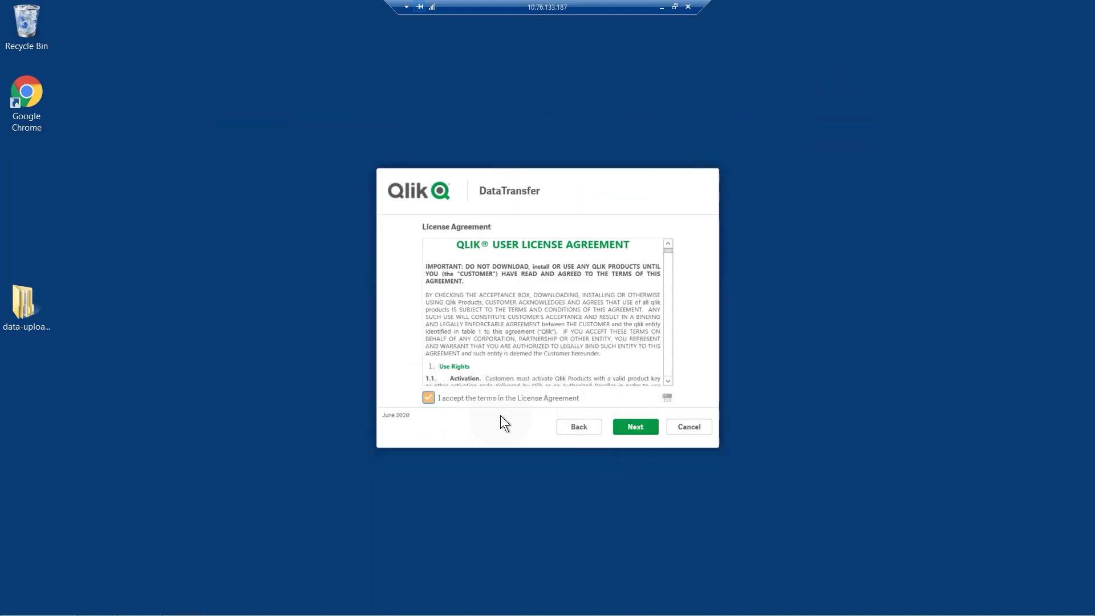
click(617, 428)
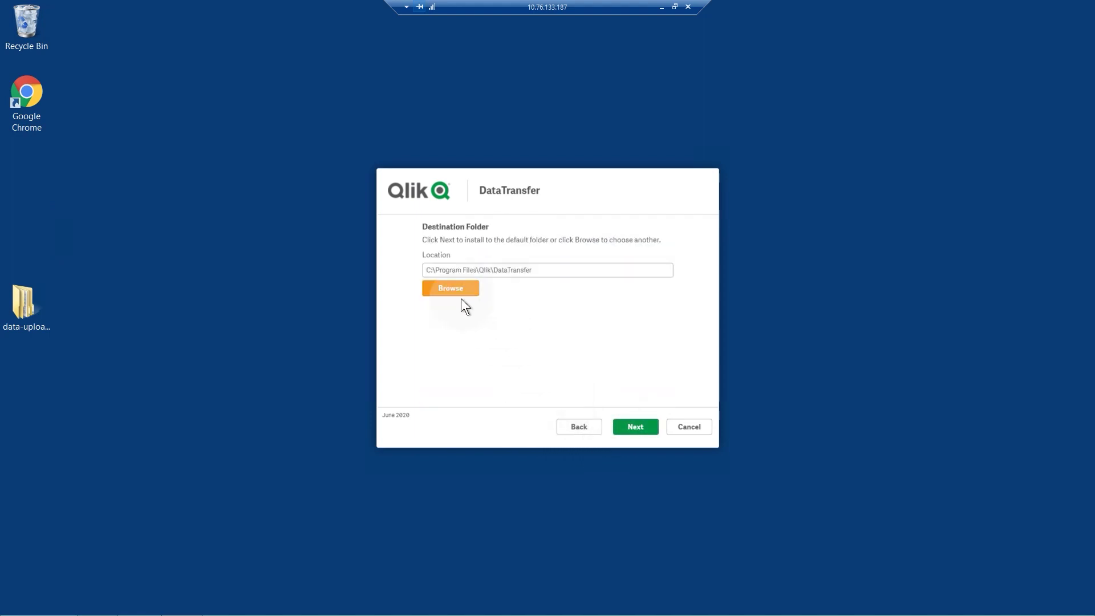
click(631, 423)
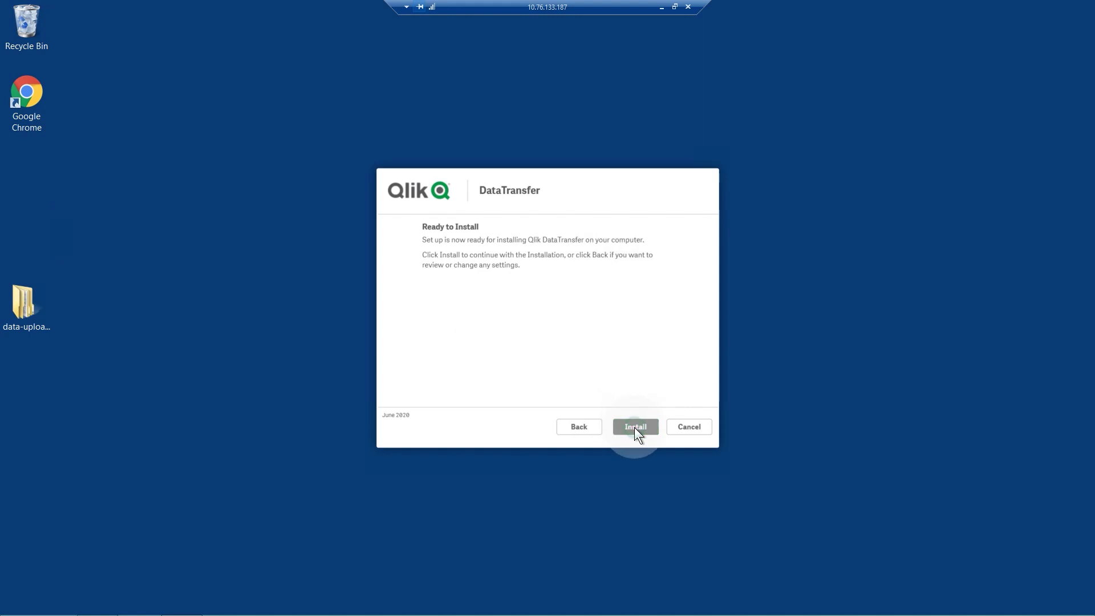
click(634, 426)
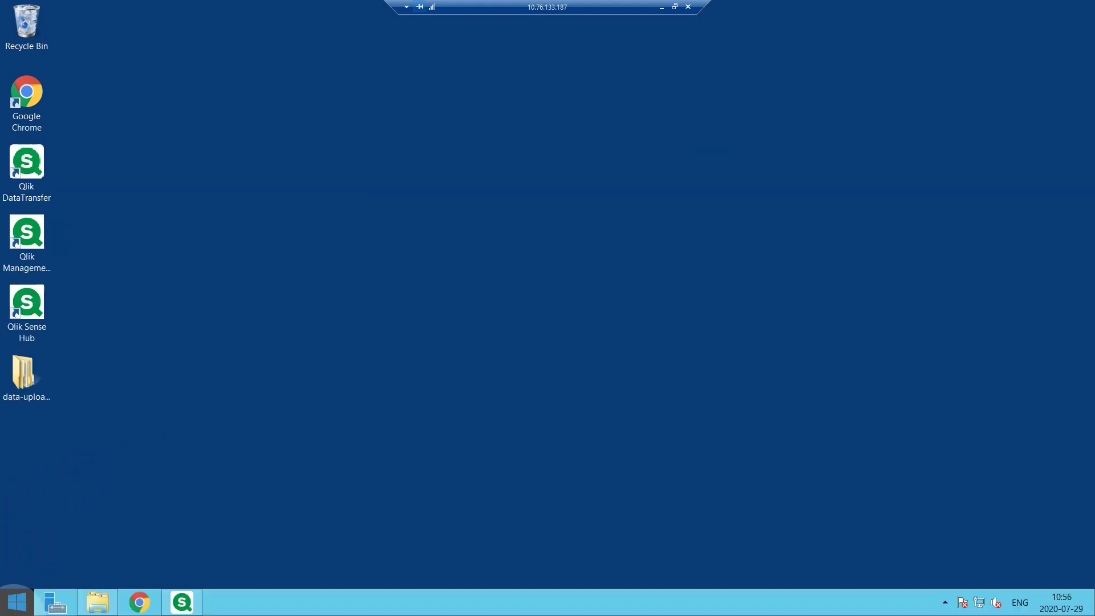
click(16, 602)
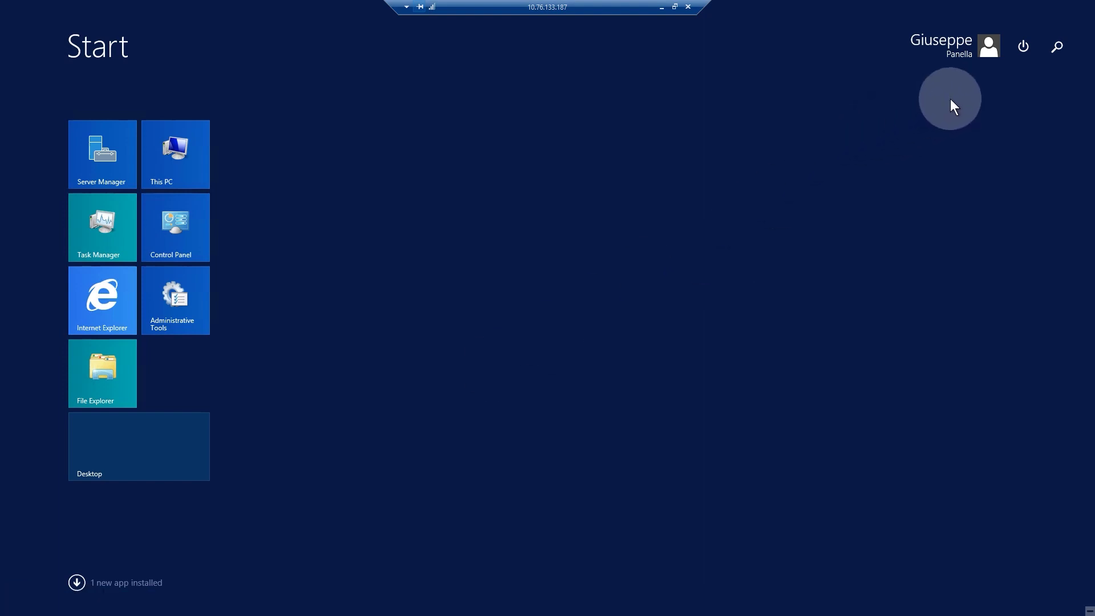
click(1061, 44)
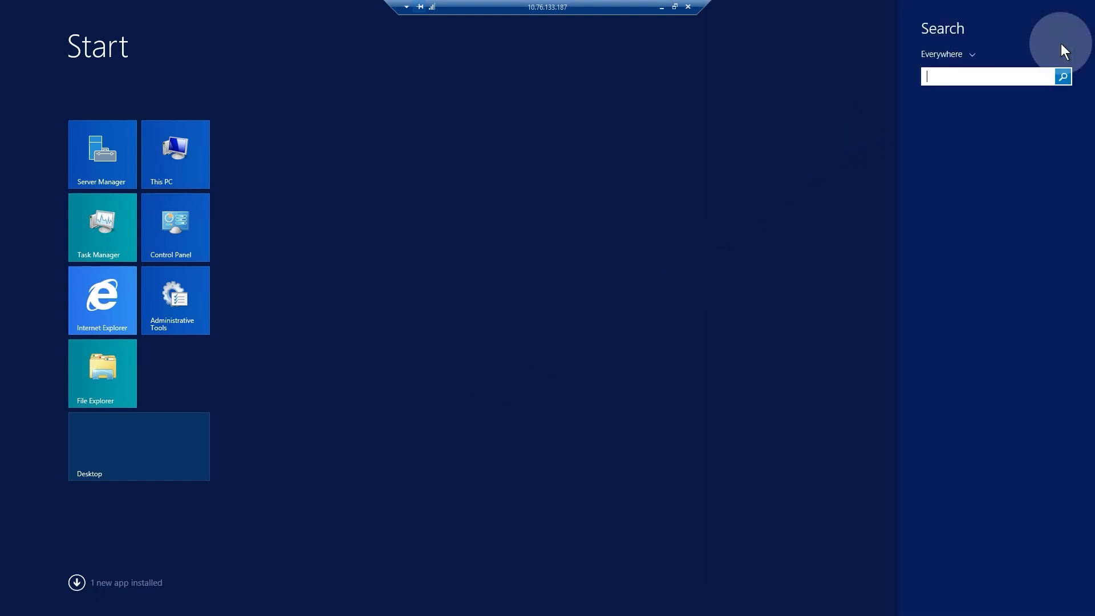
- Reopen Services via a 'serv' search and start the Qlik Sense Service Dispatcher
text(server Manager)
click(975, 108)
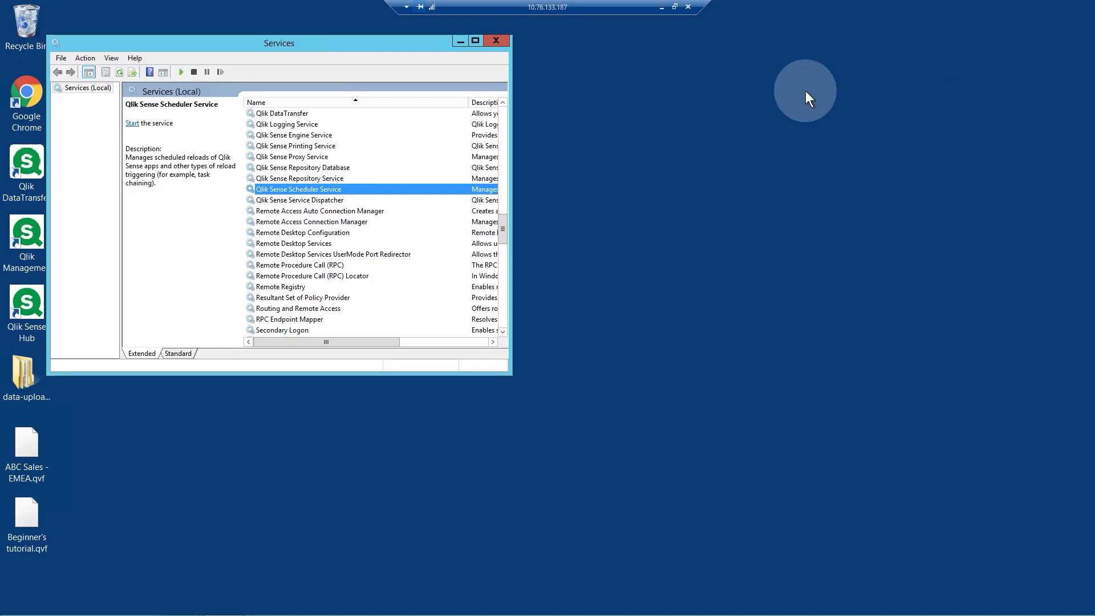
right_click(309, 199)
click(322, 207)
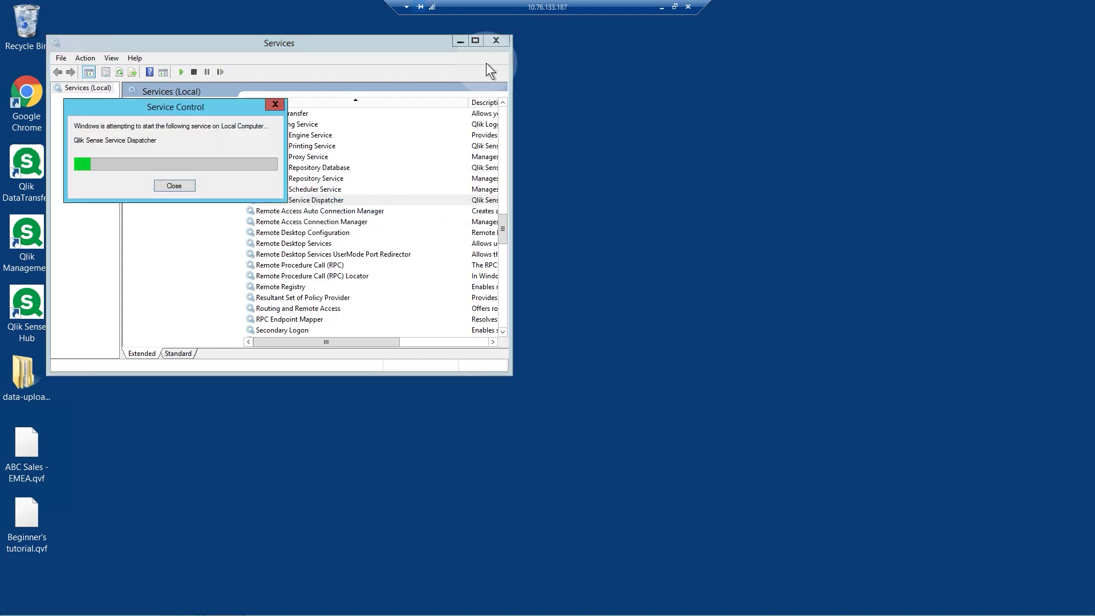
- Check the Logging and Repository services' options, then start the Qlik Sense Engine Service
right_click(273, 126)
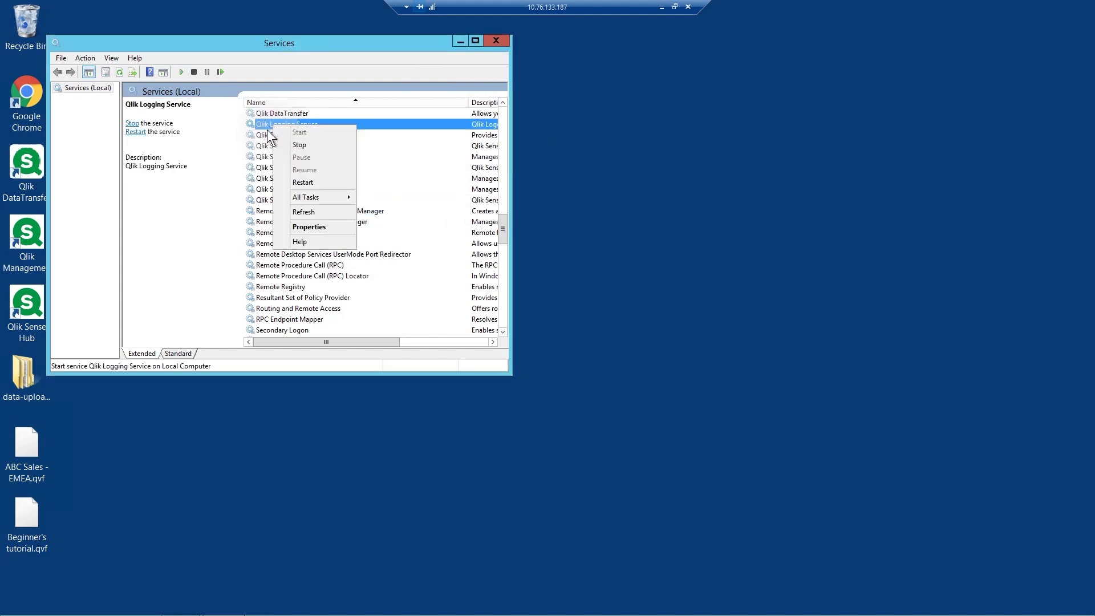
right_click(297, 168)
right_click(294, 178)
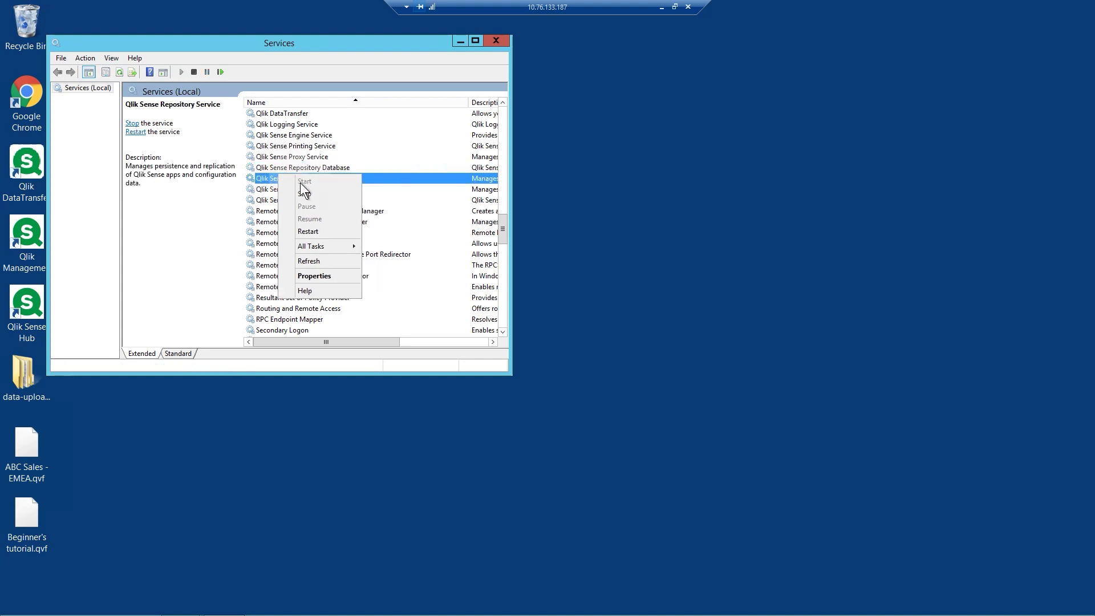
right_click(263, 122)
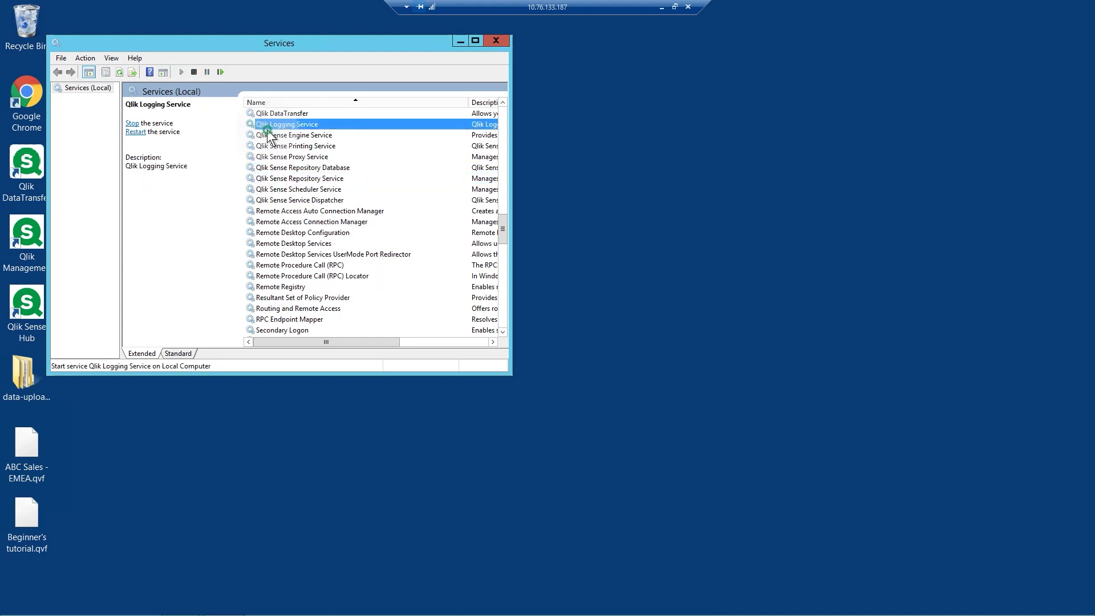
click(265, 132)
right_click(267, 130)
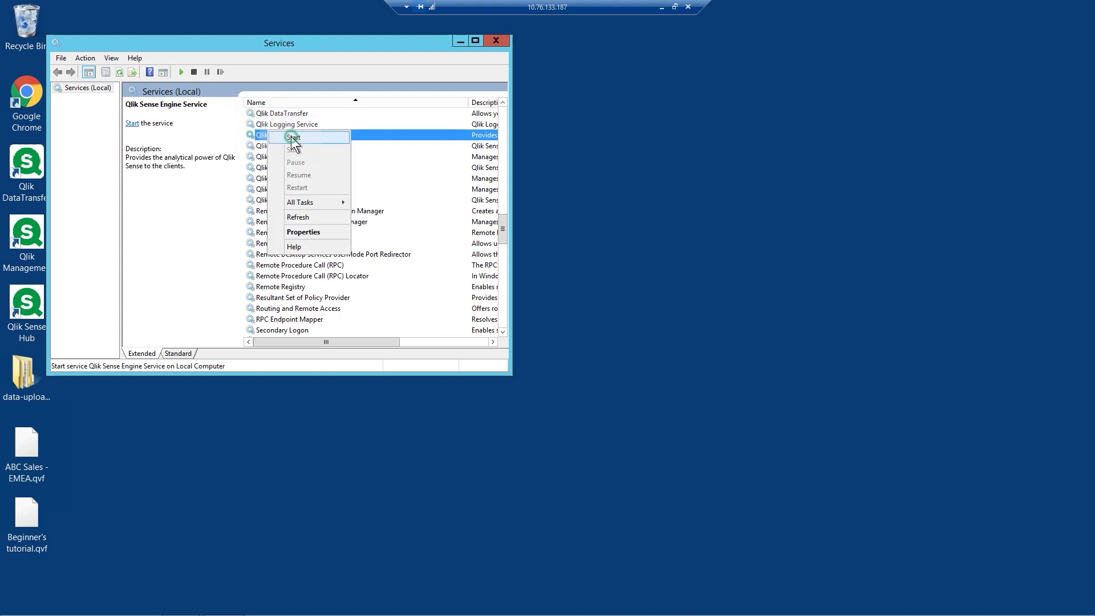
click(293, 138)
- Start the Qlik Sense Scheduler Service and the Qlik Sense Printing Service
click(266, 178)
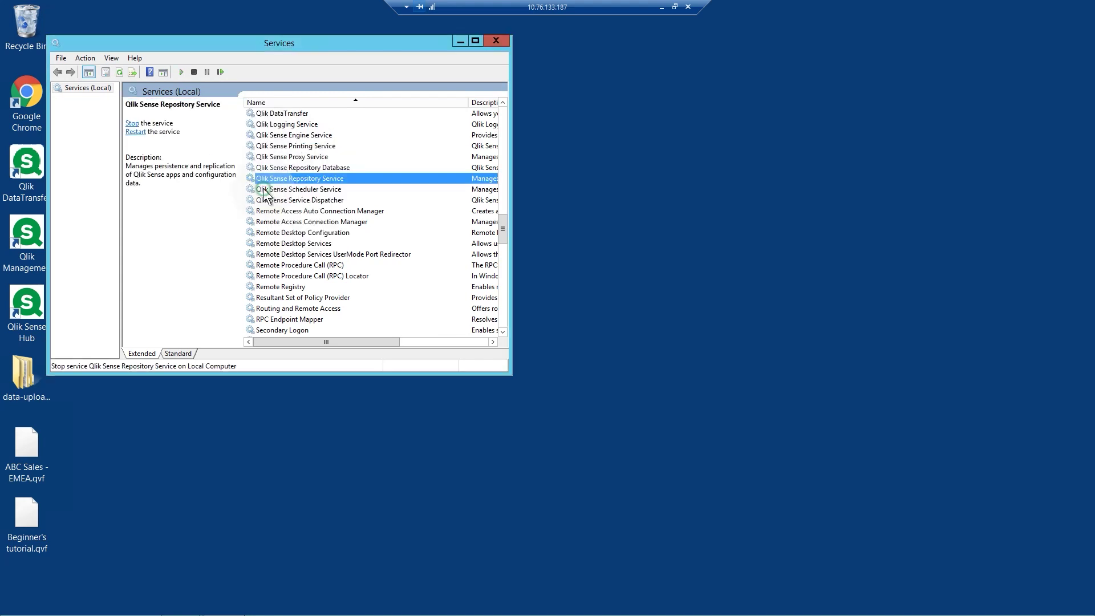
click(262, 188)
right_click(262, 188)
click(283, 195)
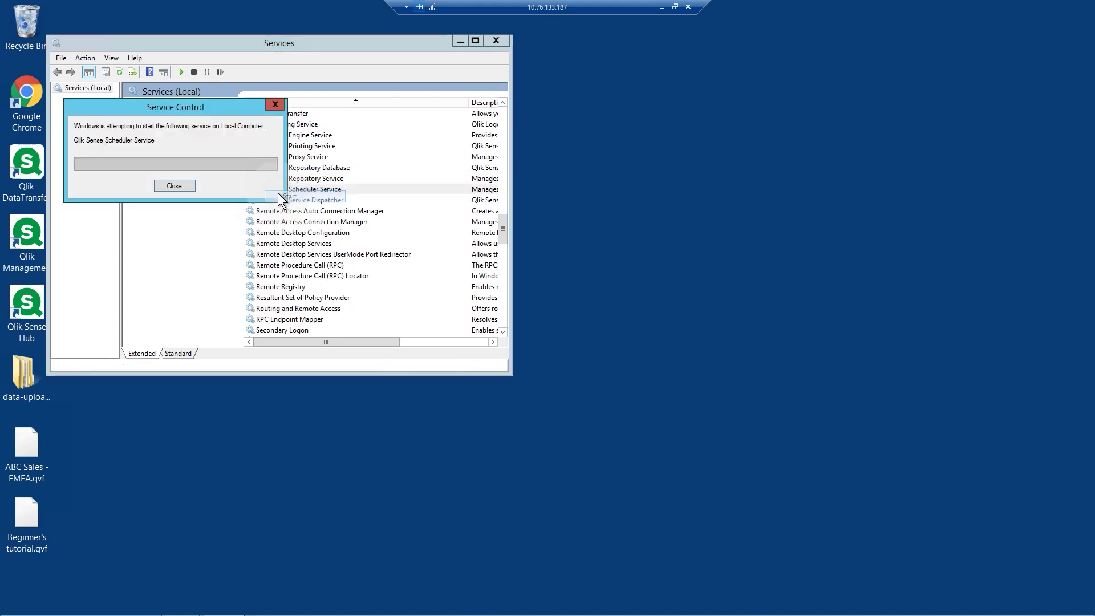
click(283, 135)
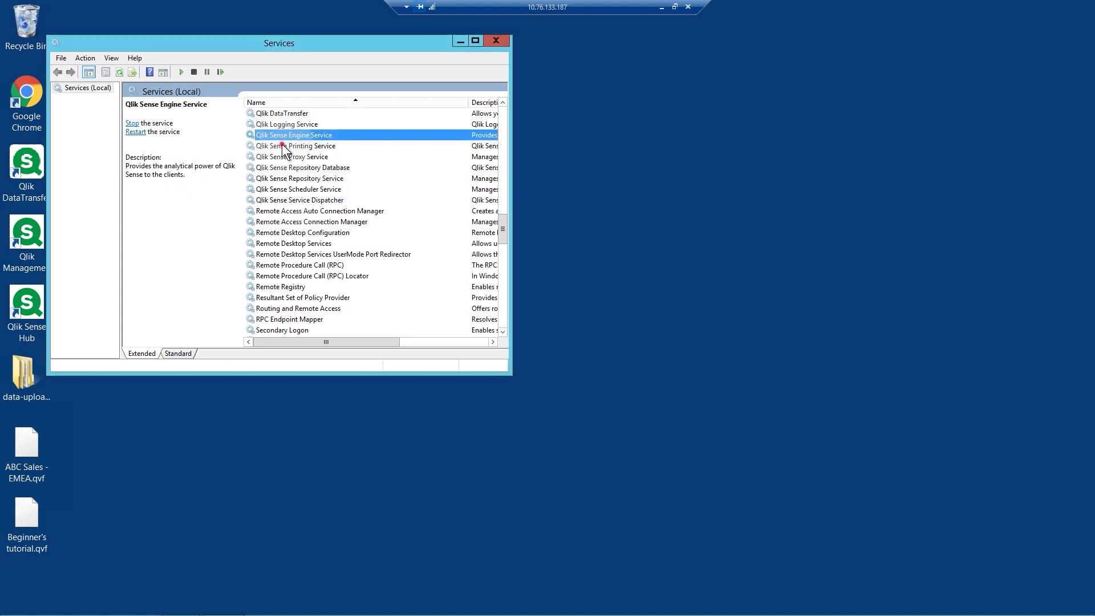
right_click(283, 146)
click(296, 152)
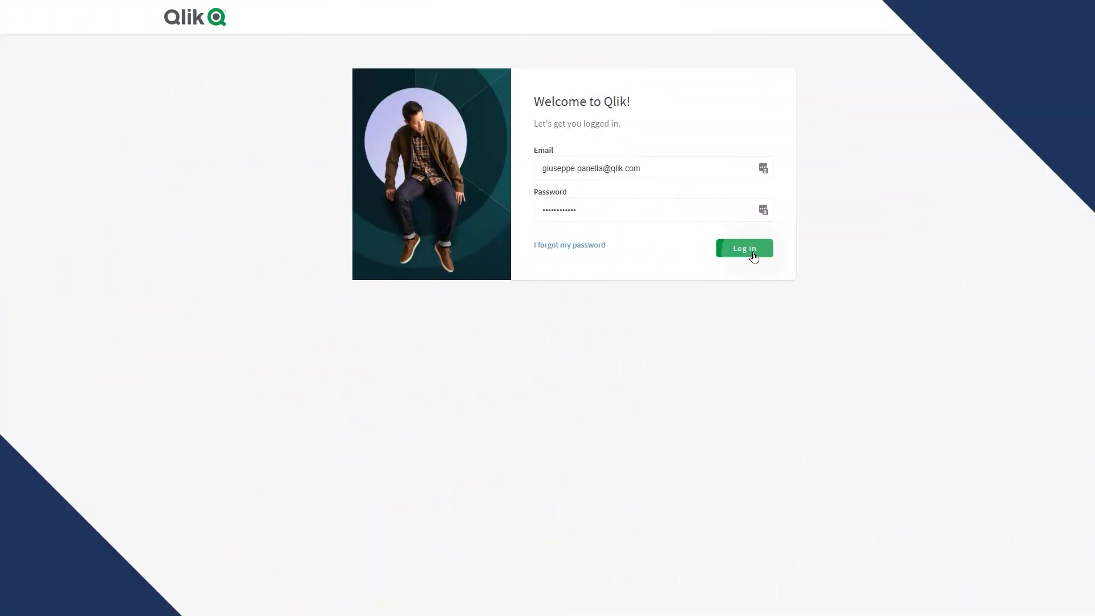
- Log in to the Qlik Cloud tenant and reach personal Settings through the avatar menu
click(751, 254)
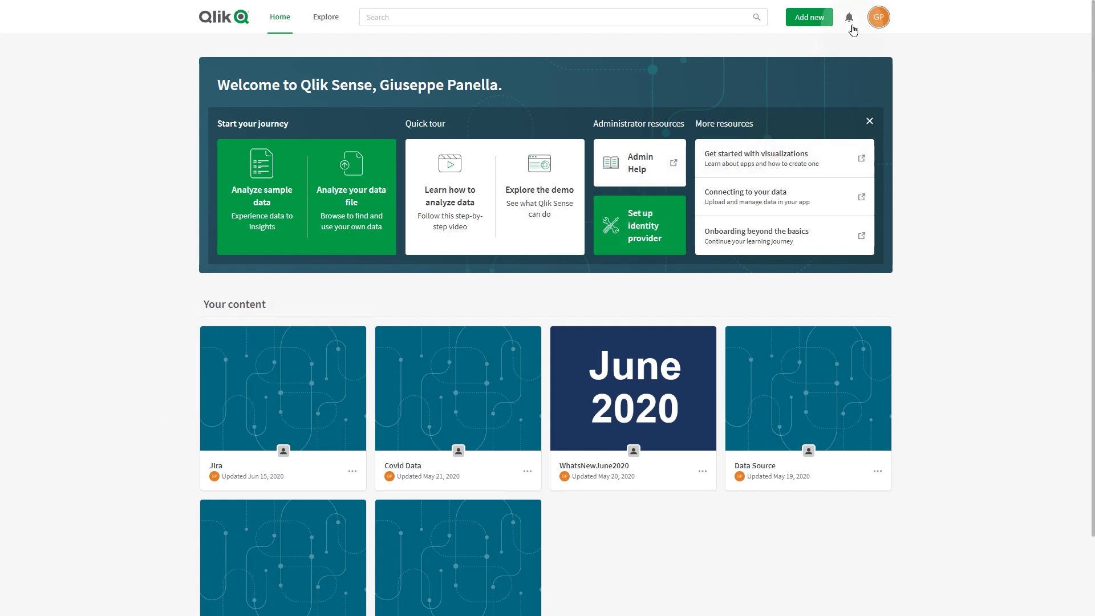
click(874, 23)
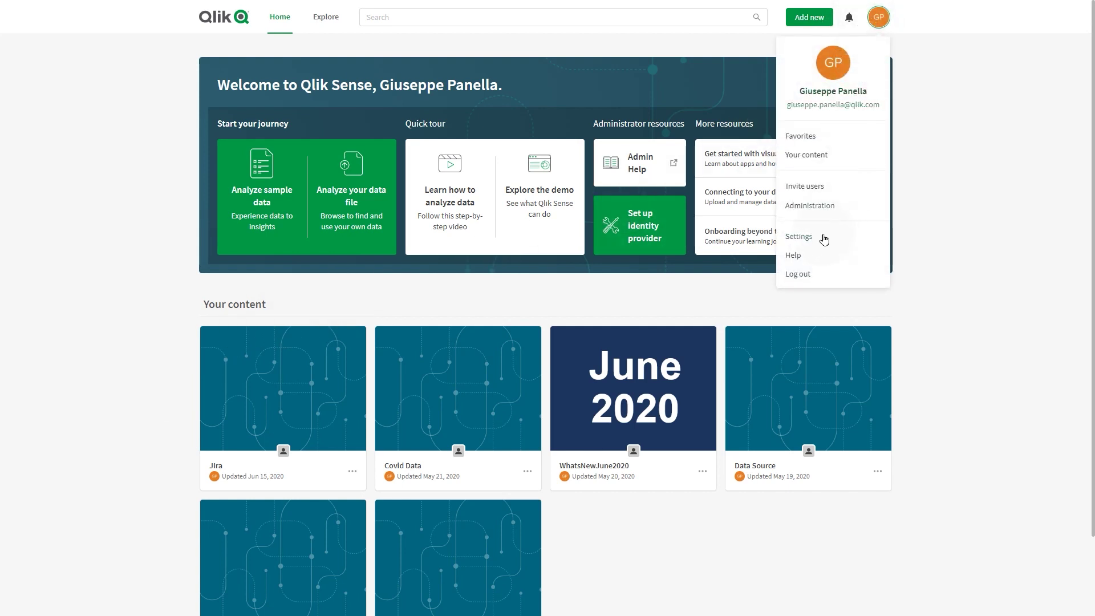
click(823, 236)
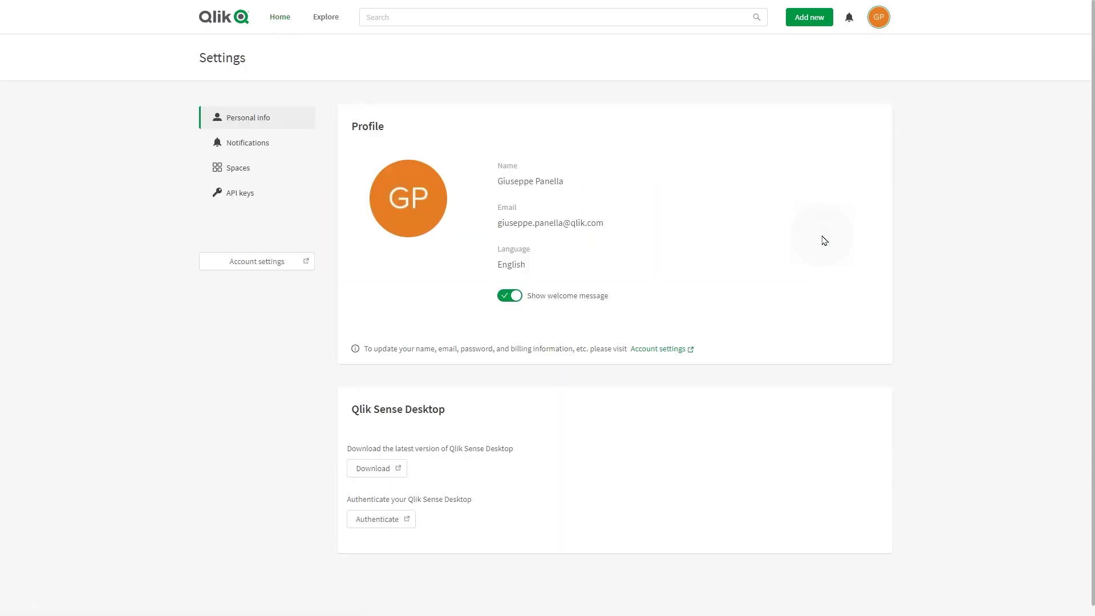
- Generate an API key described 'Qlik Data Transfer' expiring in 3 months, and copy it
click(226, 202)
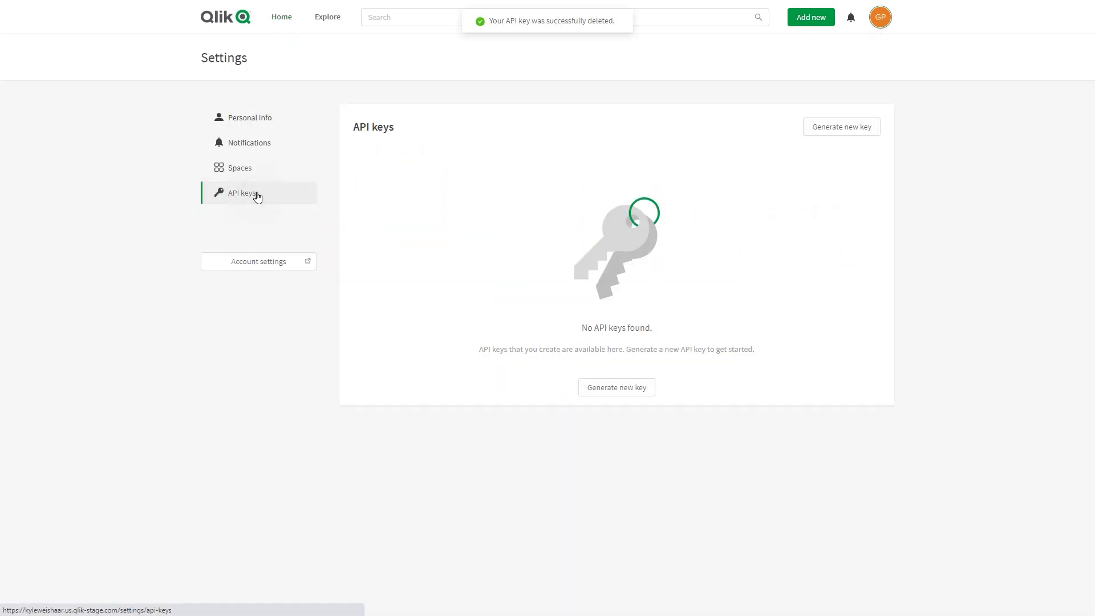
click(821, 130)
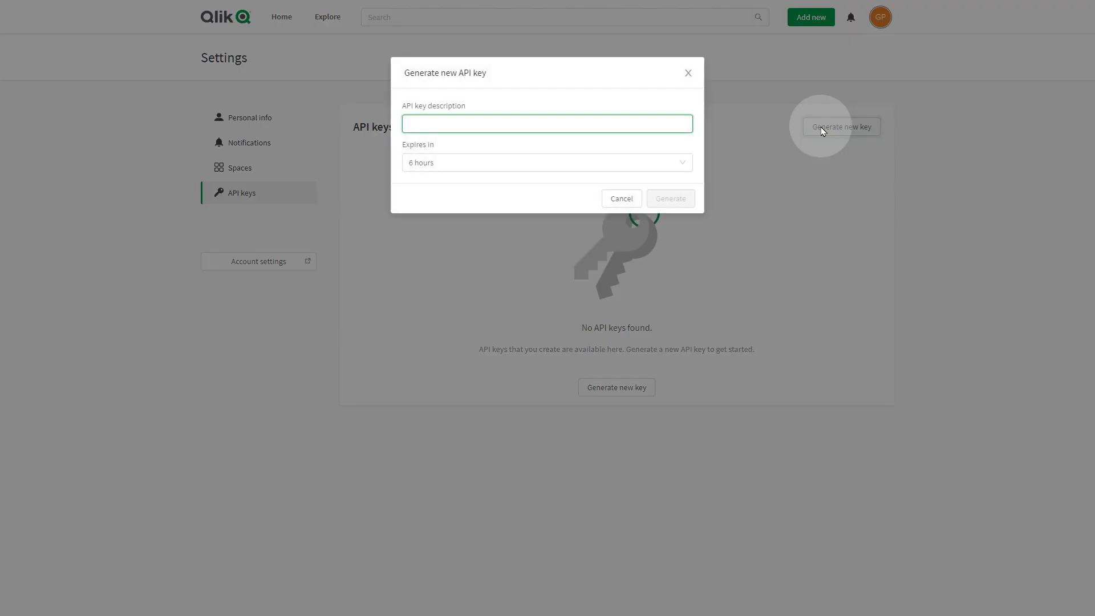
click(662, 123)
text(Qlik Data Transfer)
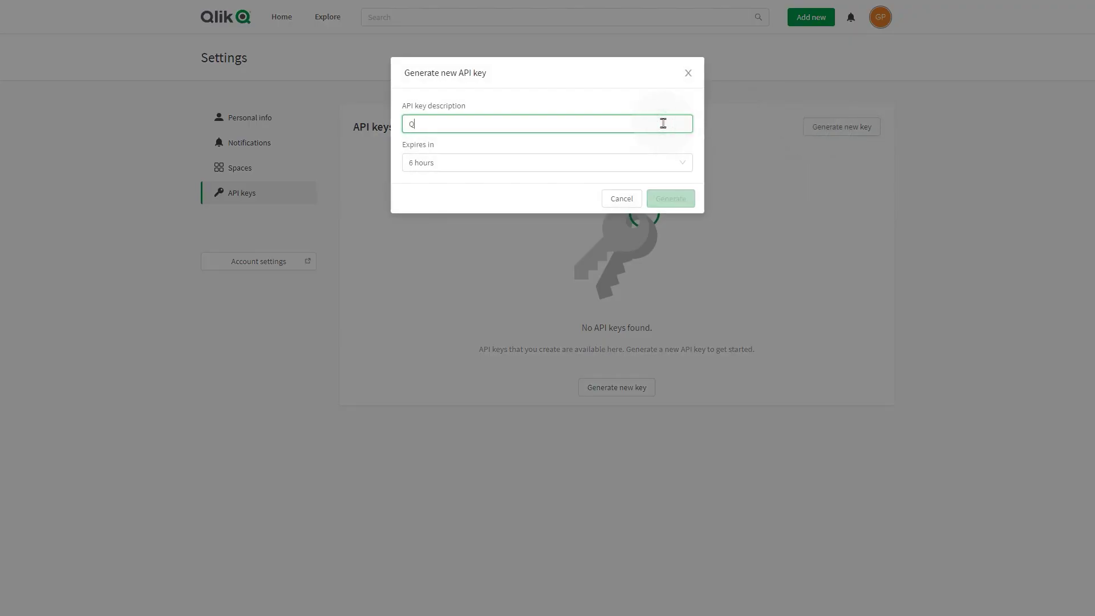
click(621, 163)
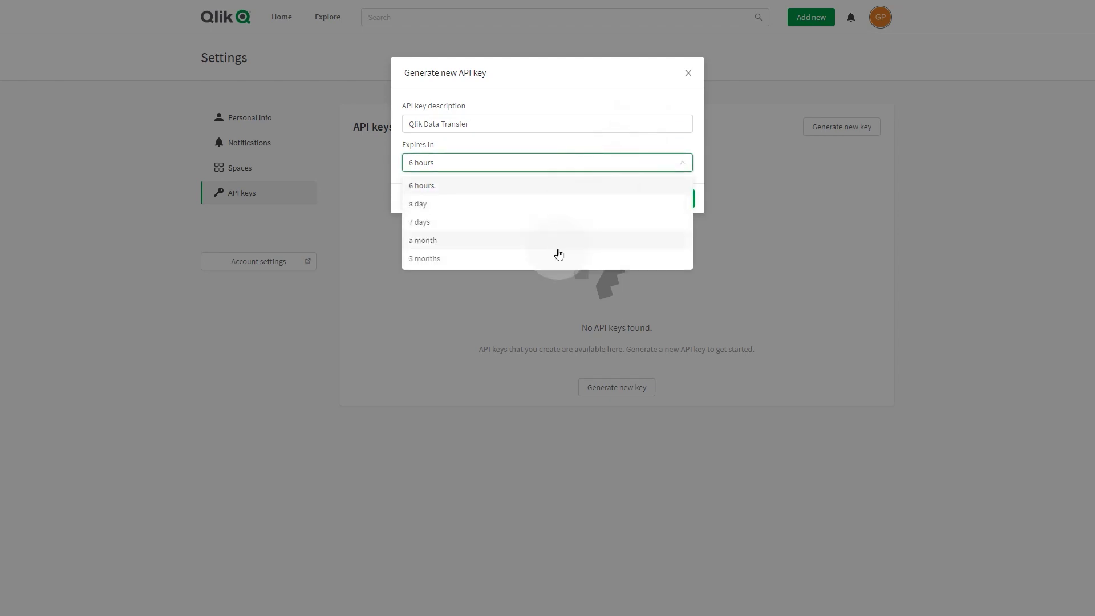
click(556, 260)
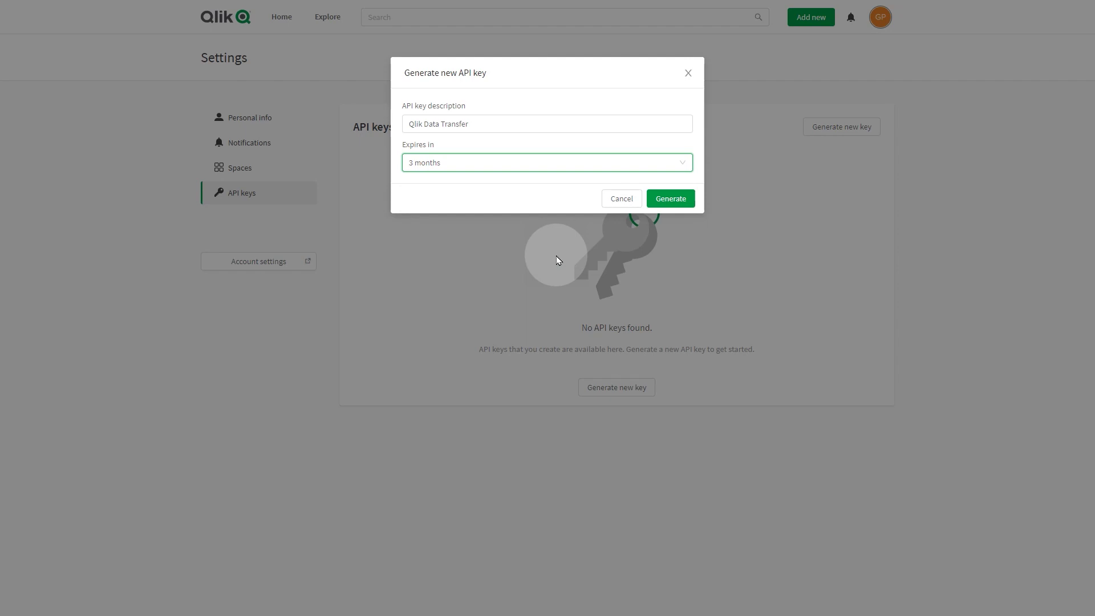
click(672, 201)
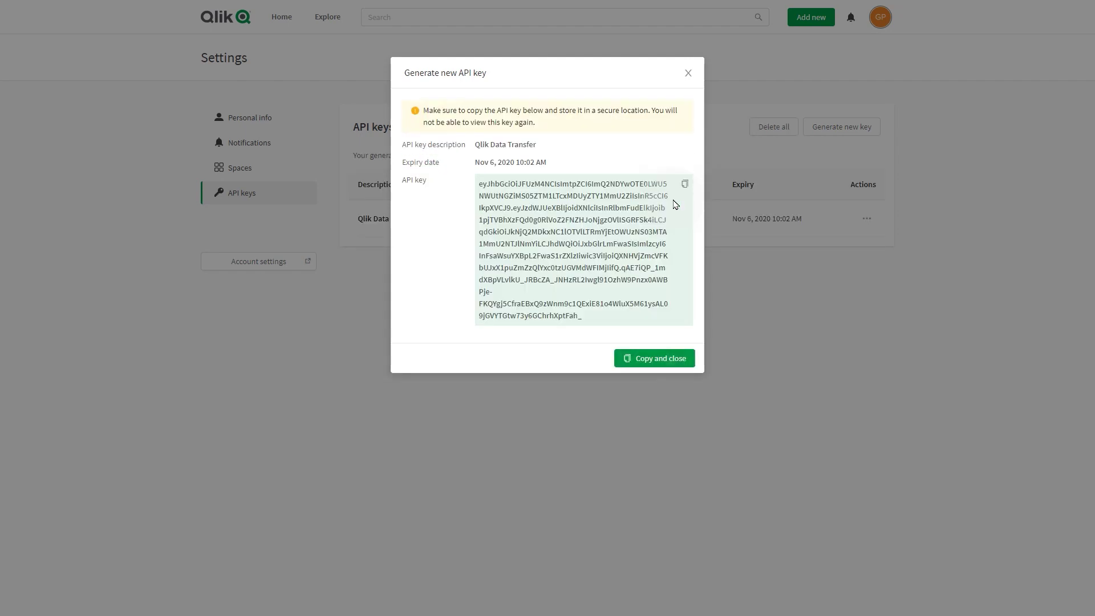
click(650, 359)
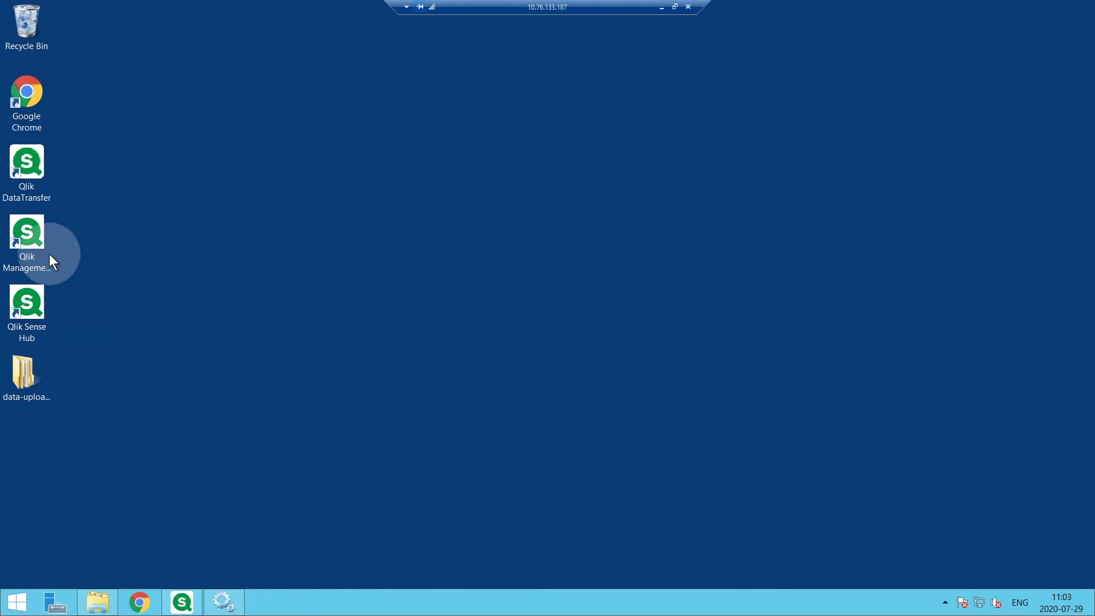
- Launch Qlik DataTransfer from its desktop shortcut and bring up the tenant connection settings
double_click(30, 168)
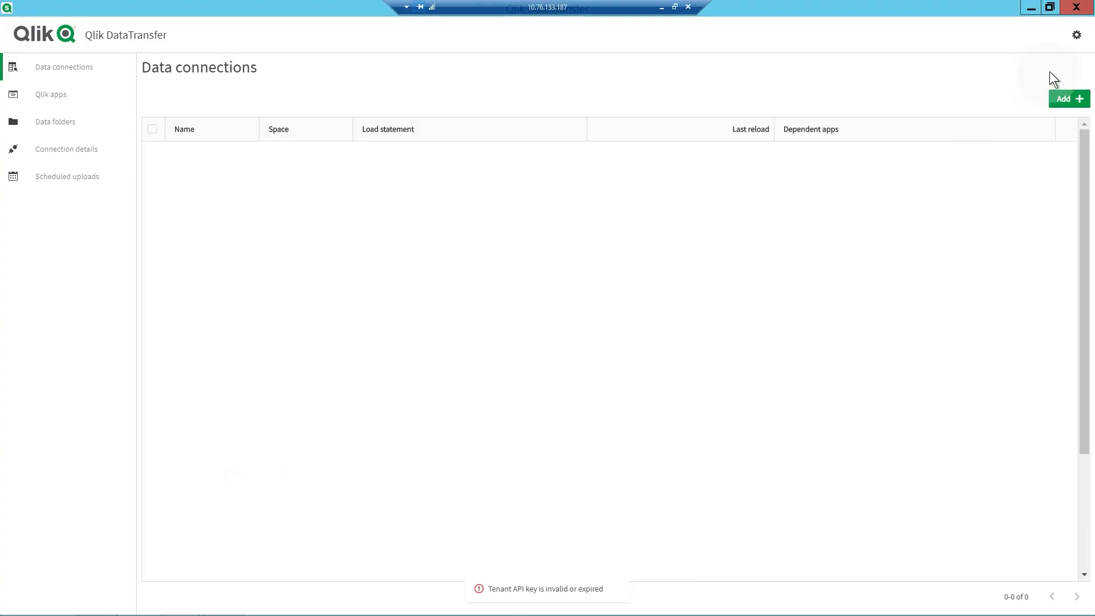
click(1076, 35)
- Save a tenant connection named 'Qlik' with the pasted tenant URL and API key, then reload Data connections
click(442, 279)
text(Qlik)
click(417, 310)
text(https://kyleweishaar.us.qlik-stage.com/)
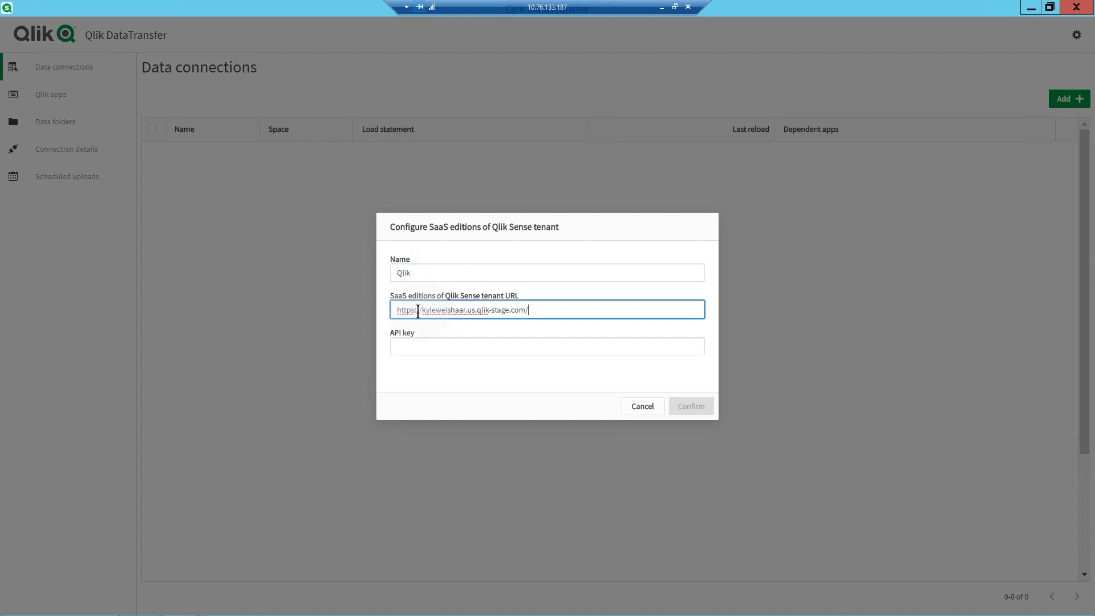
click(427, 346)
key(ctrl+v)
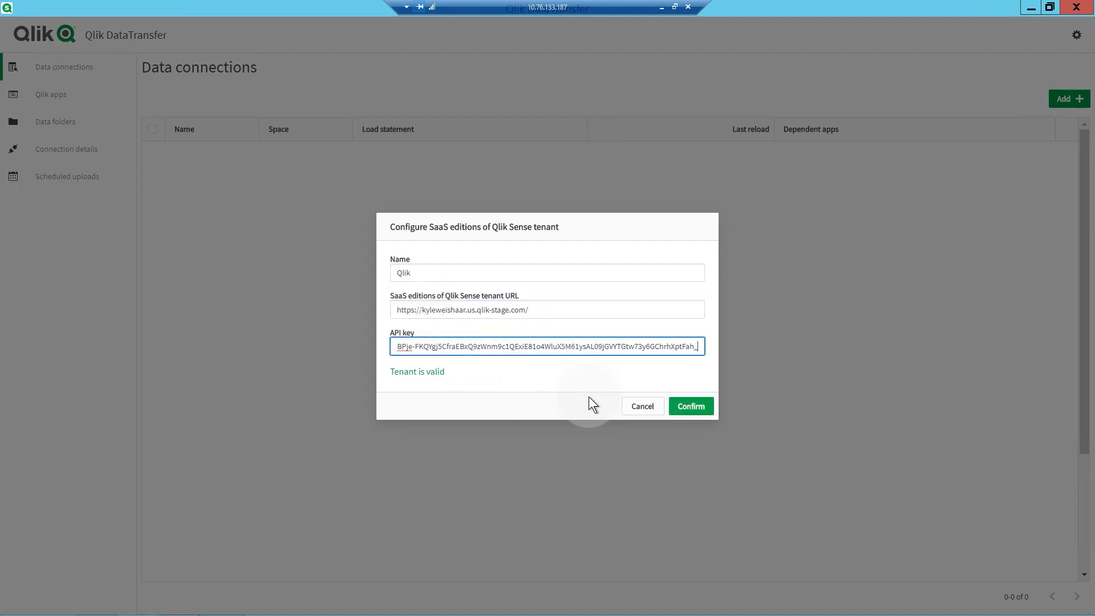
click(697, 399)
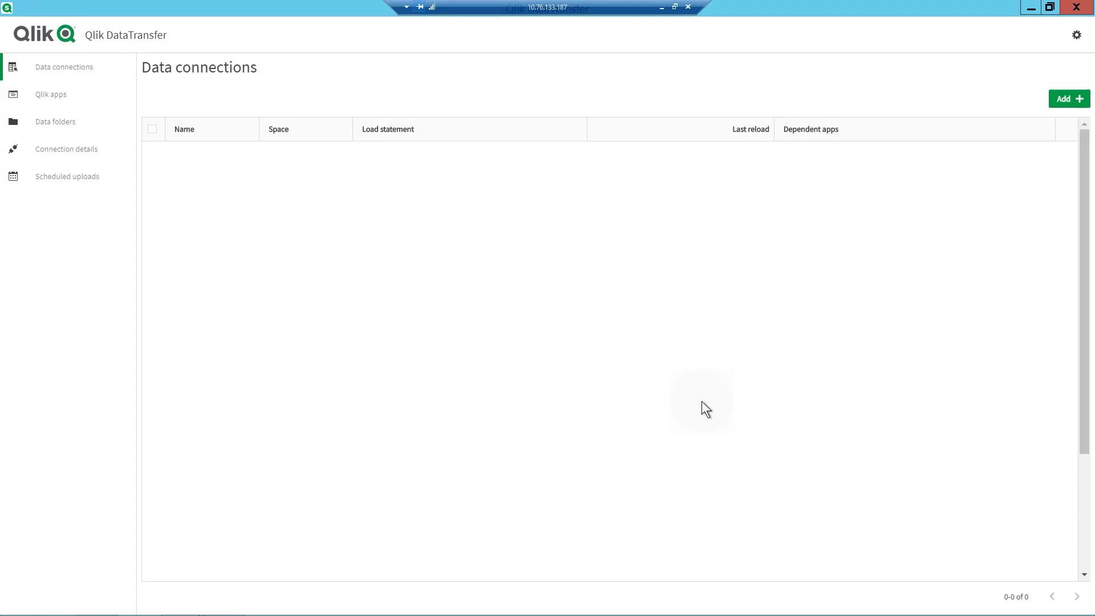
click(75, 68)
click(76, 69)
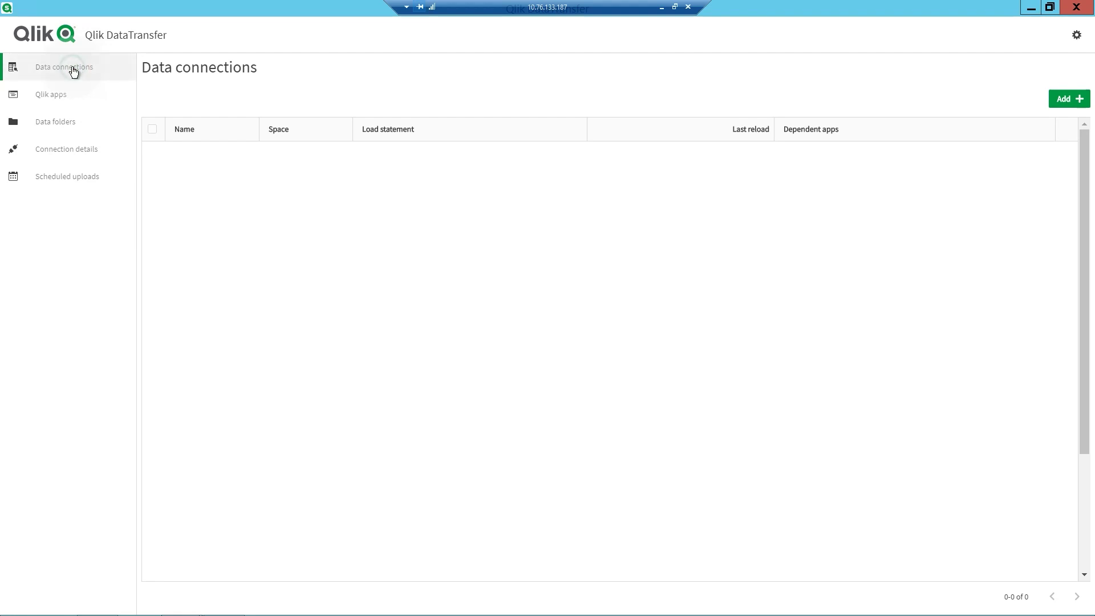